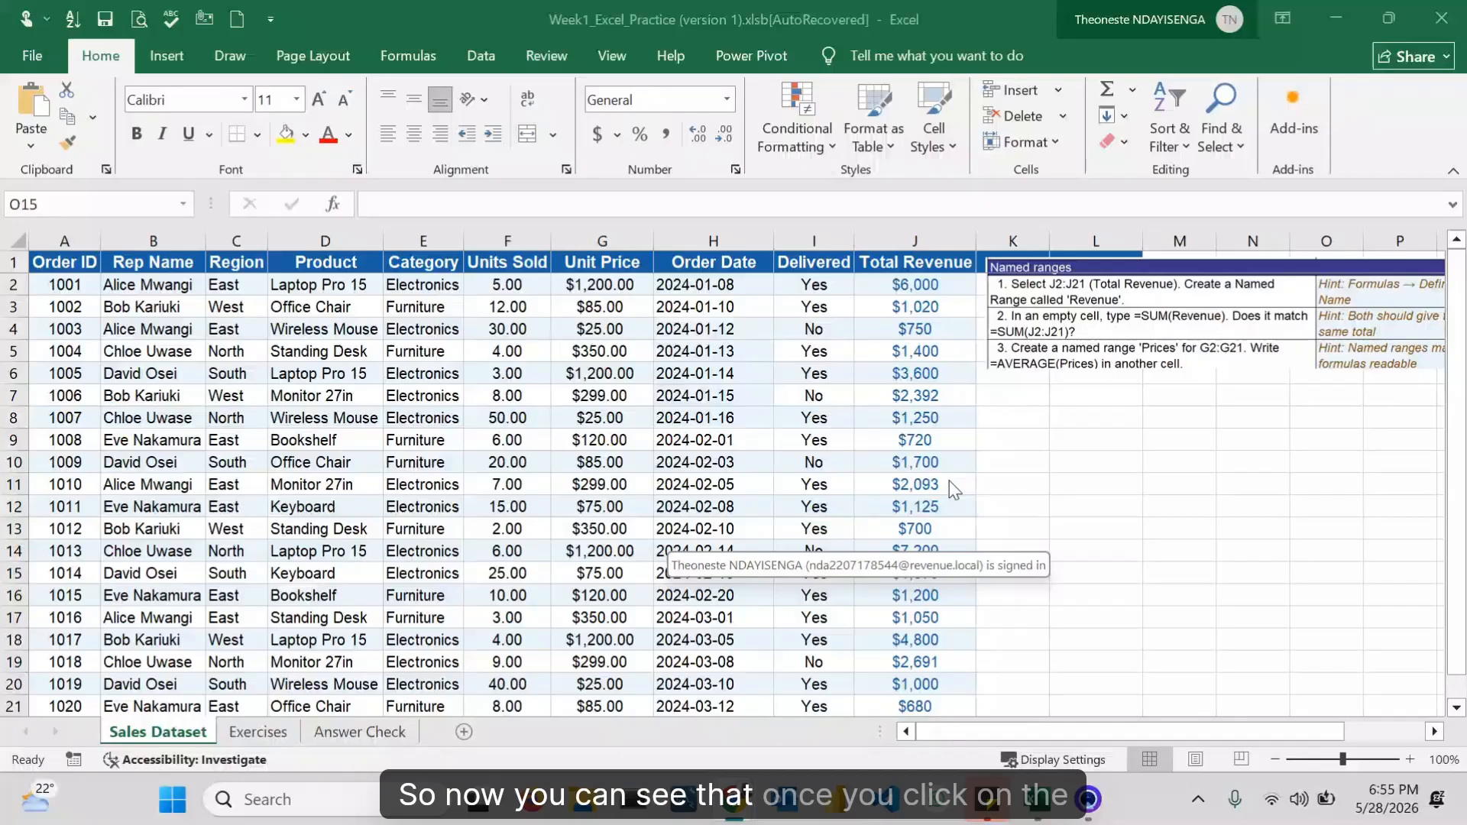
Step: Inspect the formulas in several Total Revenue cells of column J
left_click(886, 295)
left_click(906, 328)
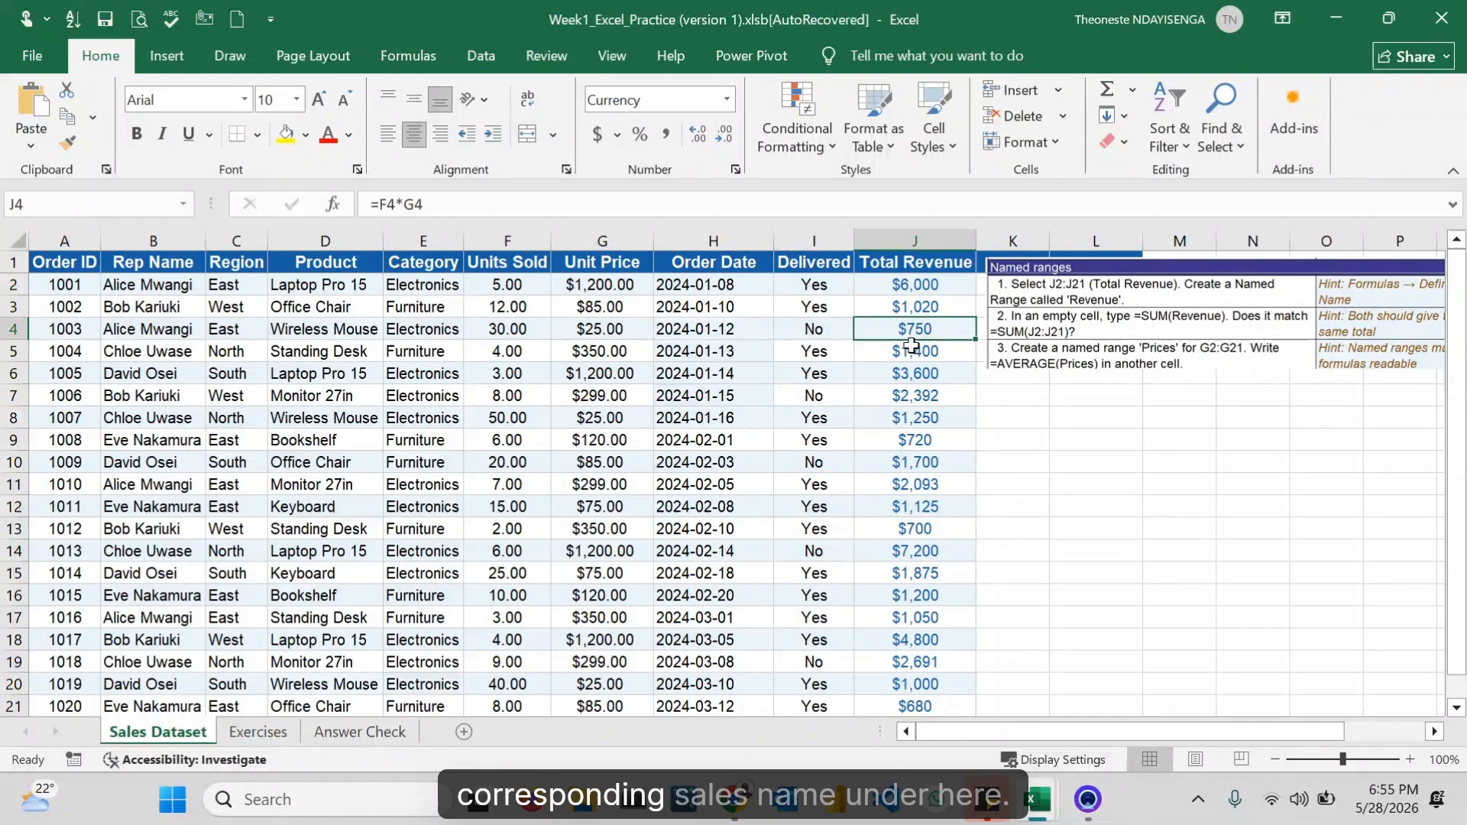
left_click(911, 372)
left_click(915, 395)
left_click(913, 440)
left_click(904, 461)
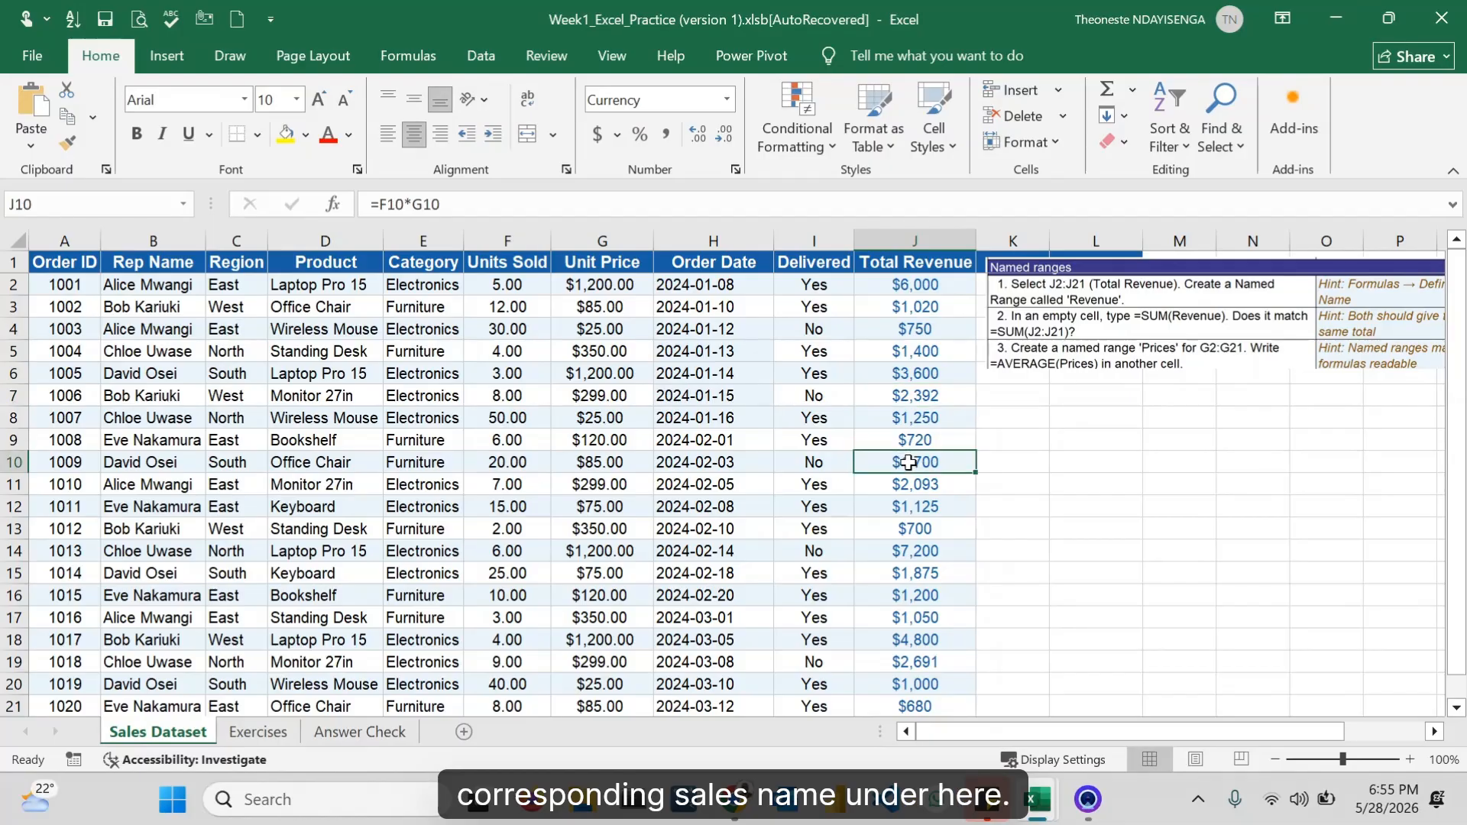
left_click(917, 374)
left_click(922, 348)
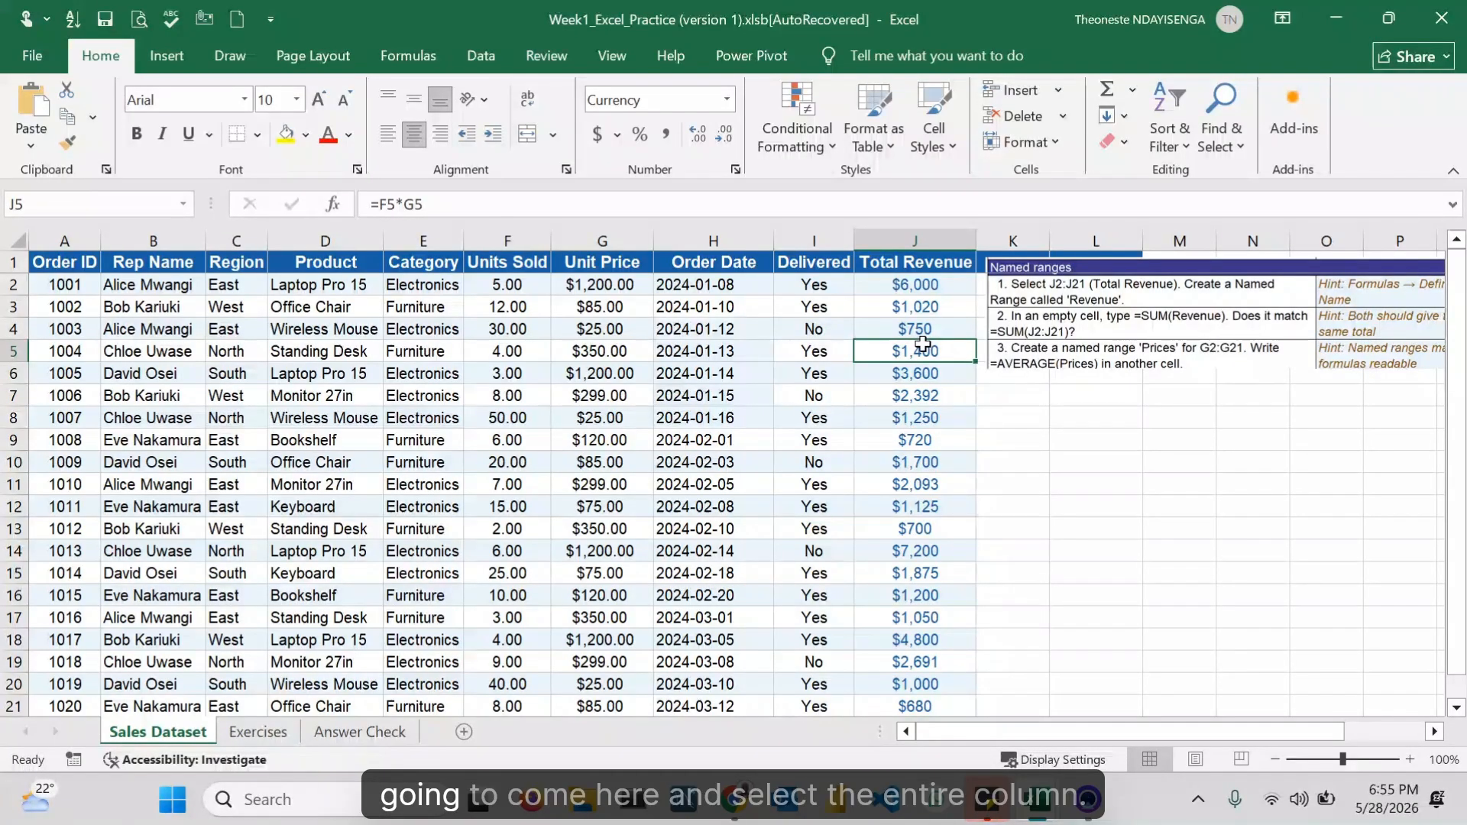
Step: Select the Total Revenue values J2:J21 and name the range Total_Revenues
left_click(907, 289)
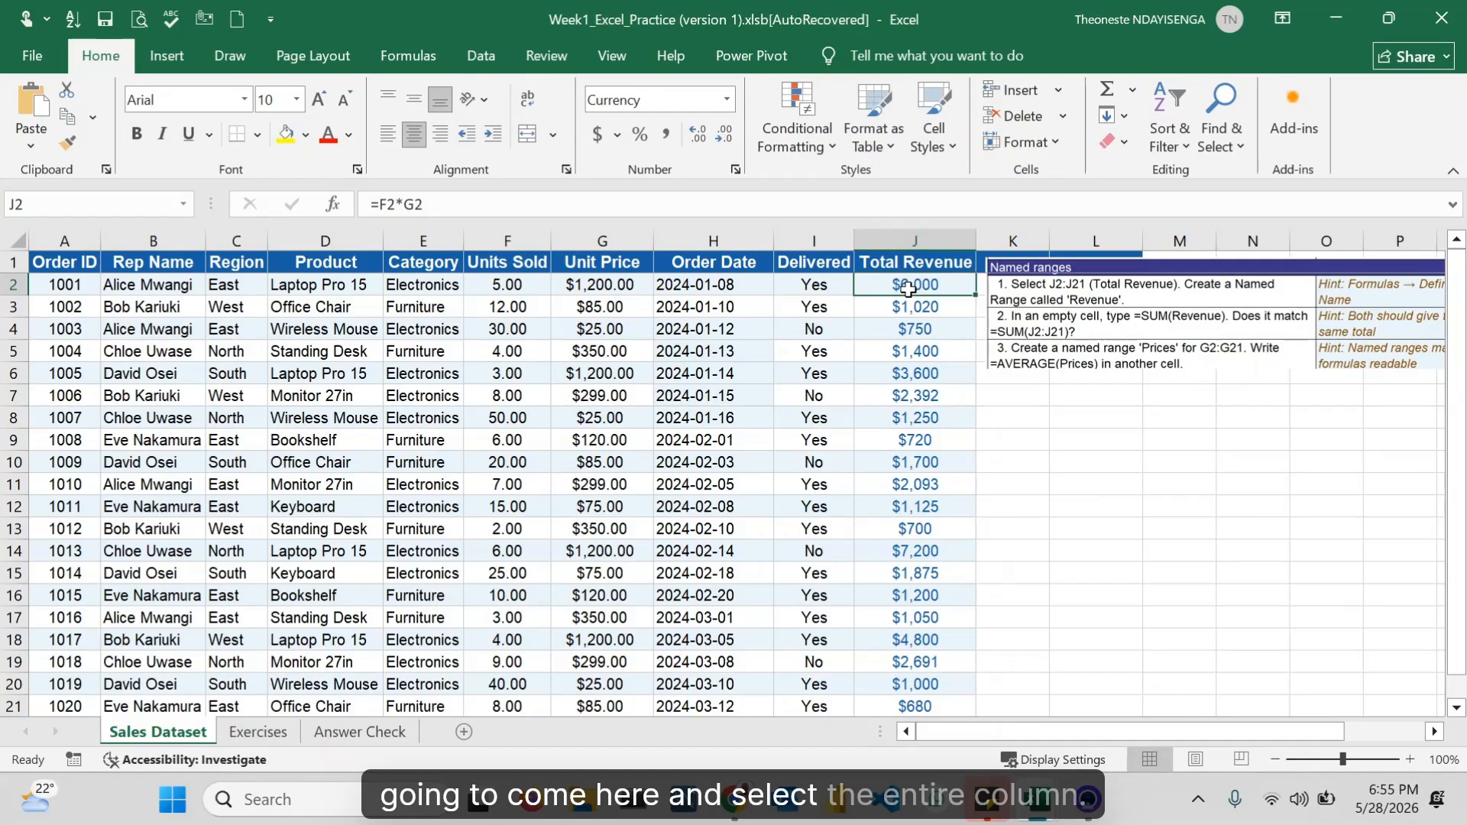
key("ctrl+shift+Down")
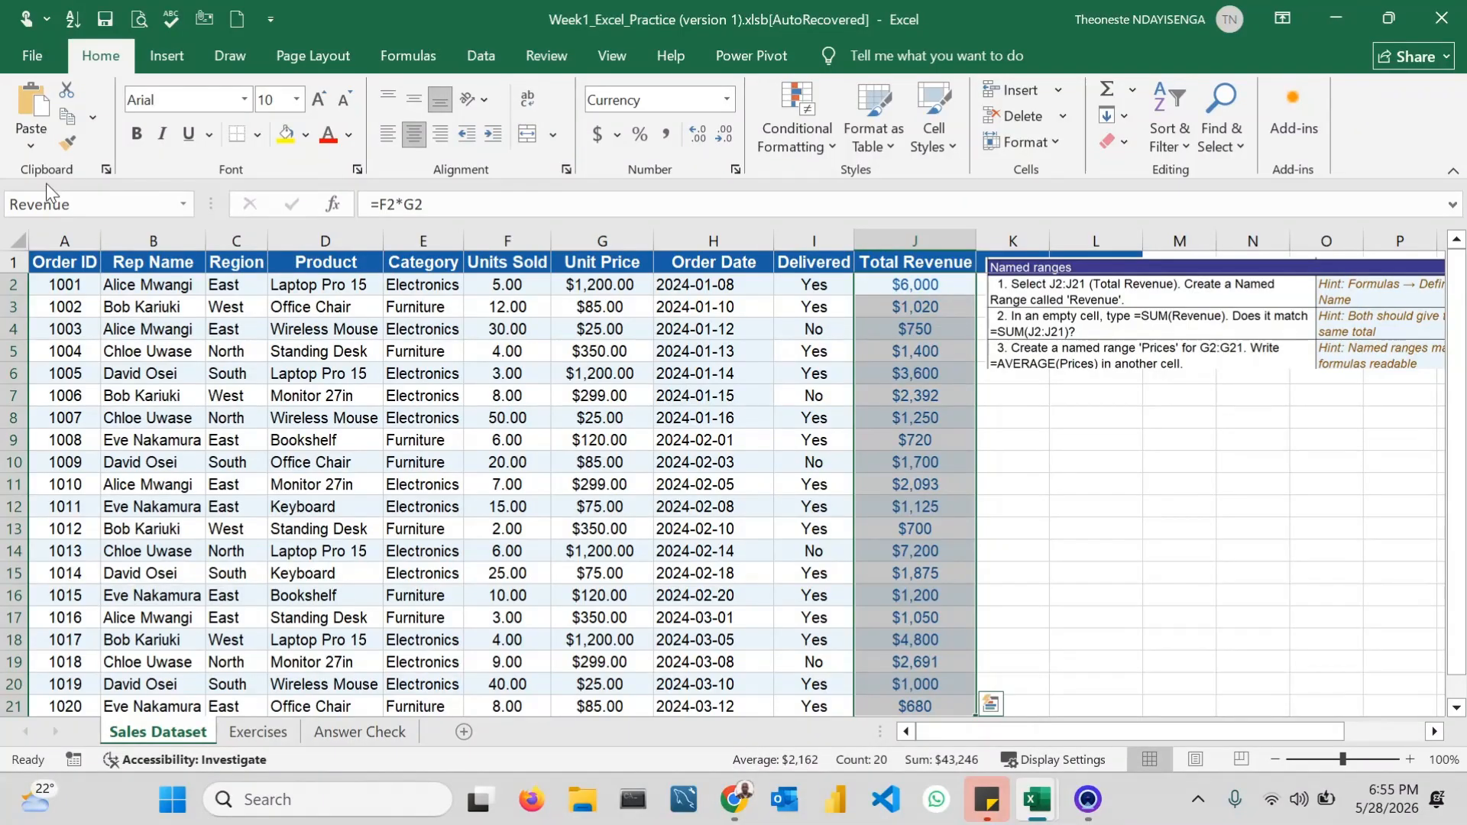
left_click(76, 205)
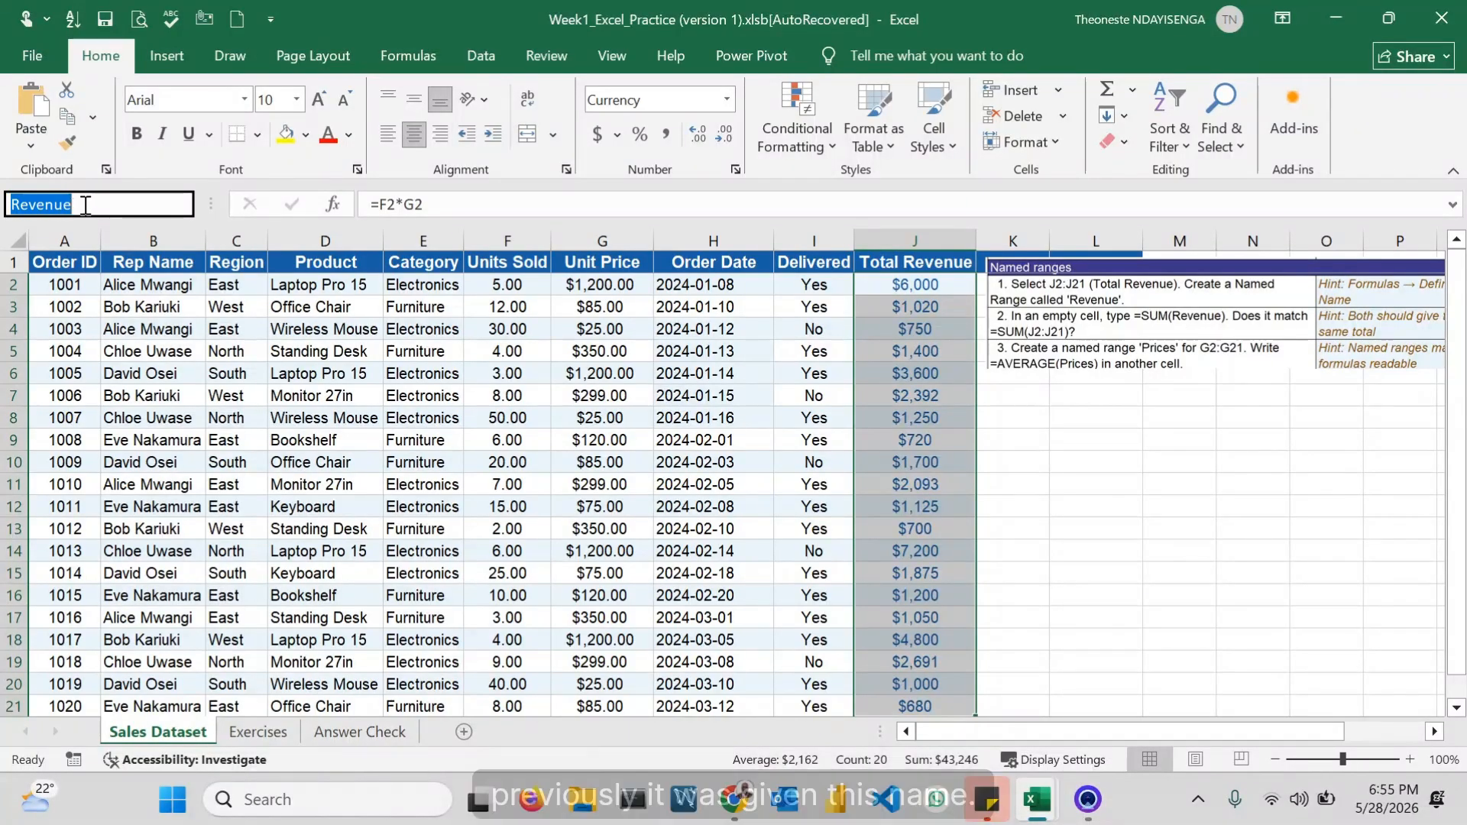
key("BackSpace")
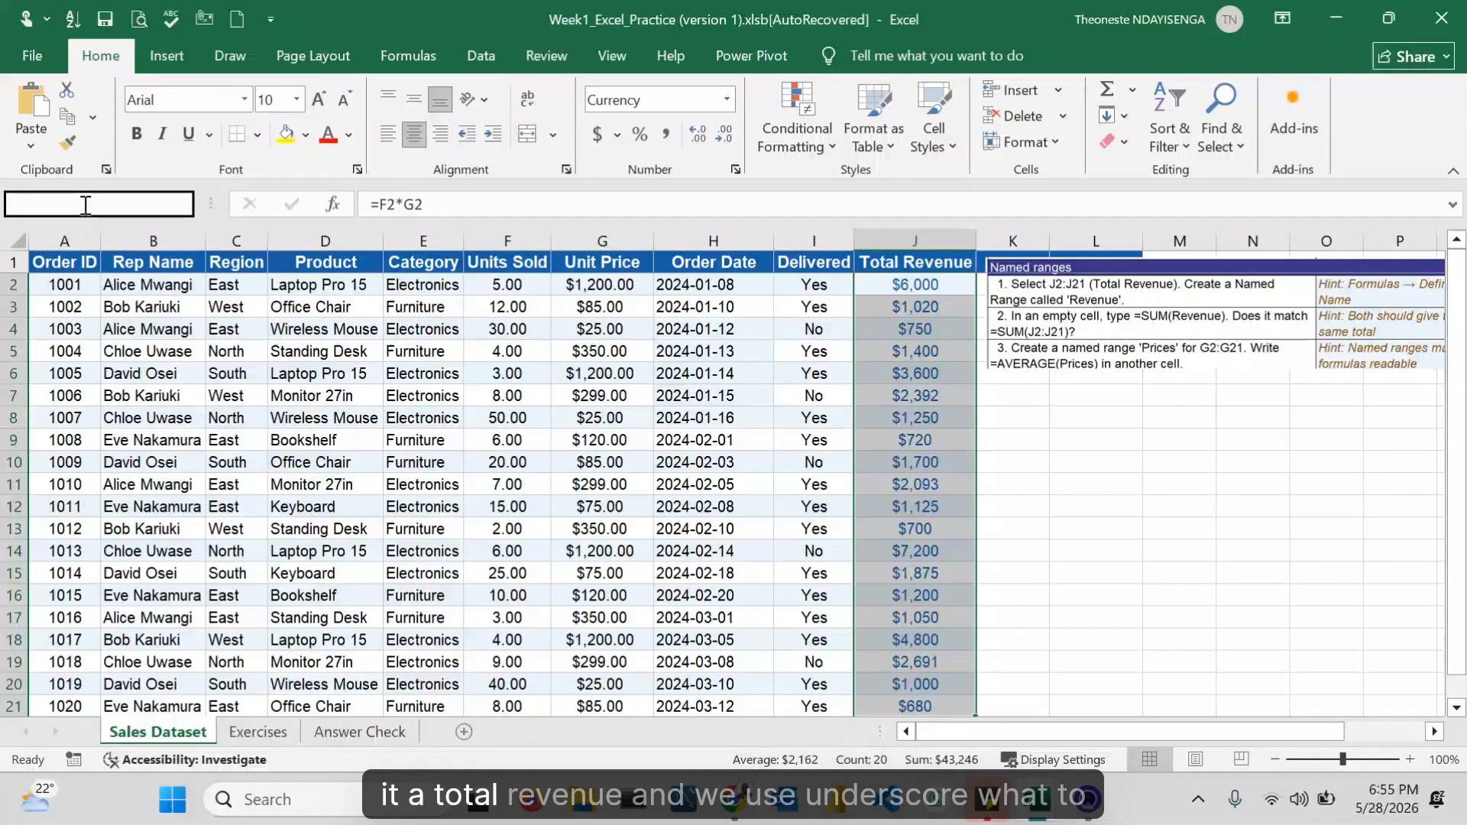
type("TotaL")
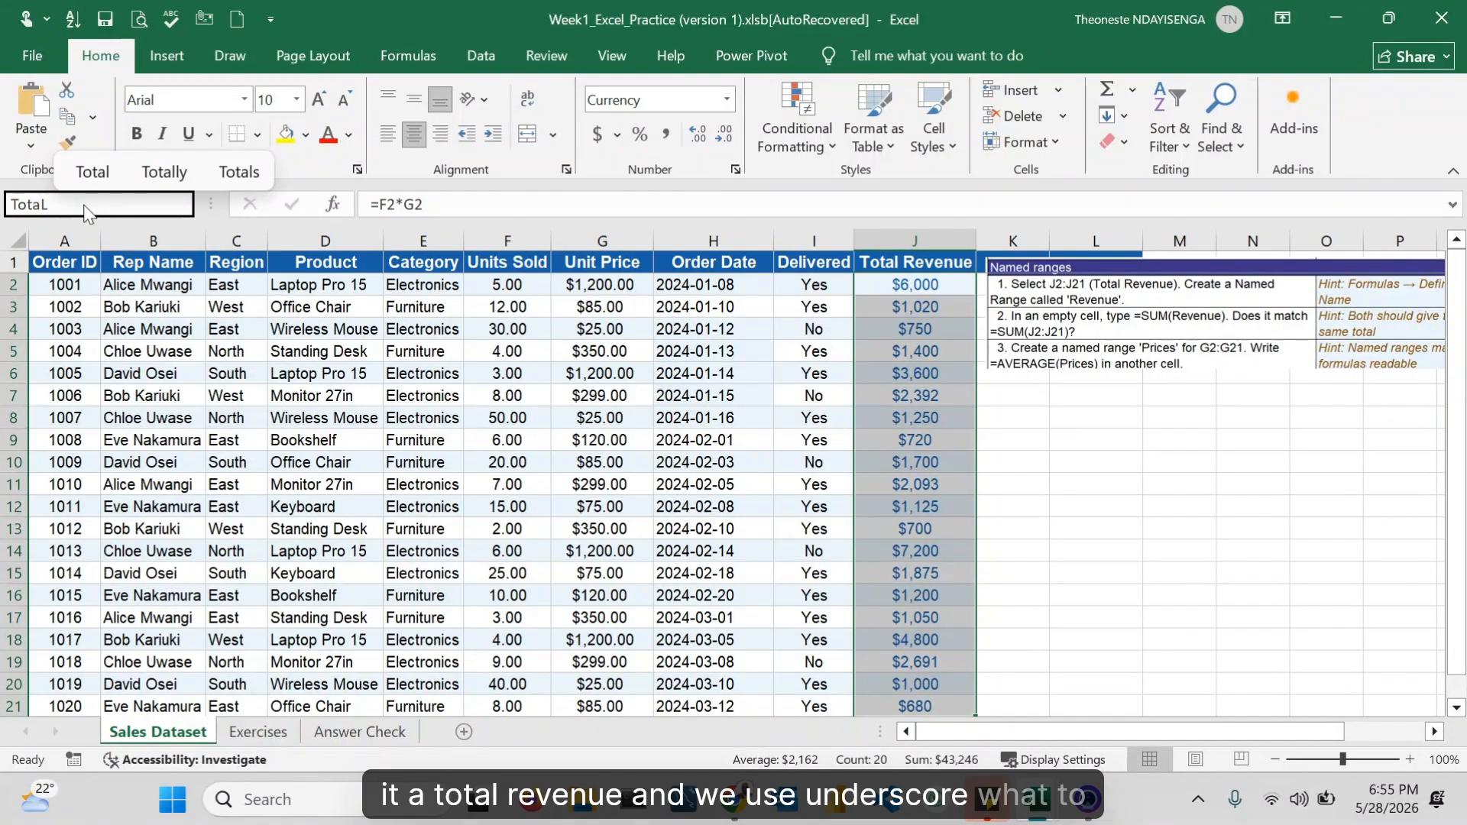
type("_Revenu")
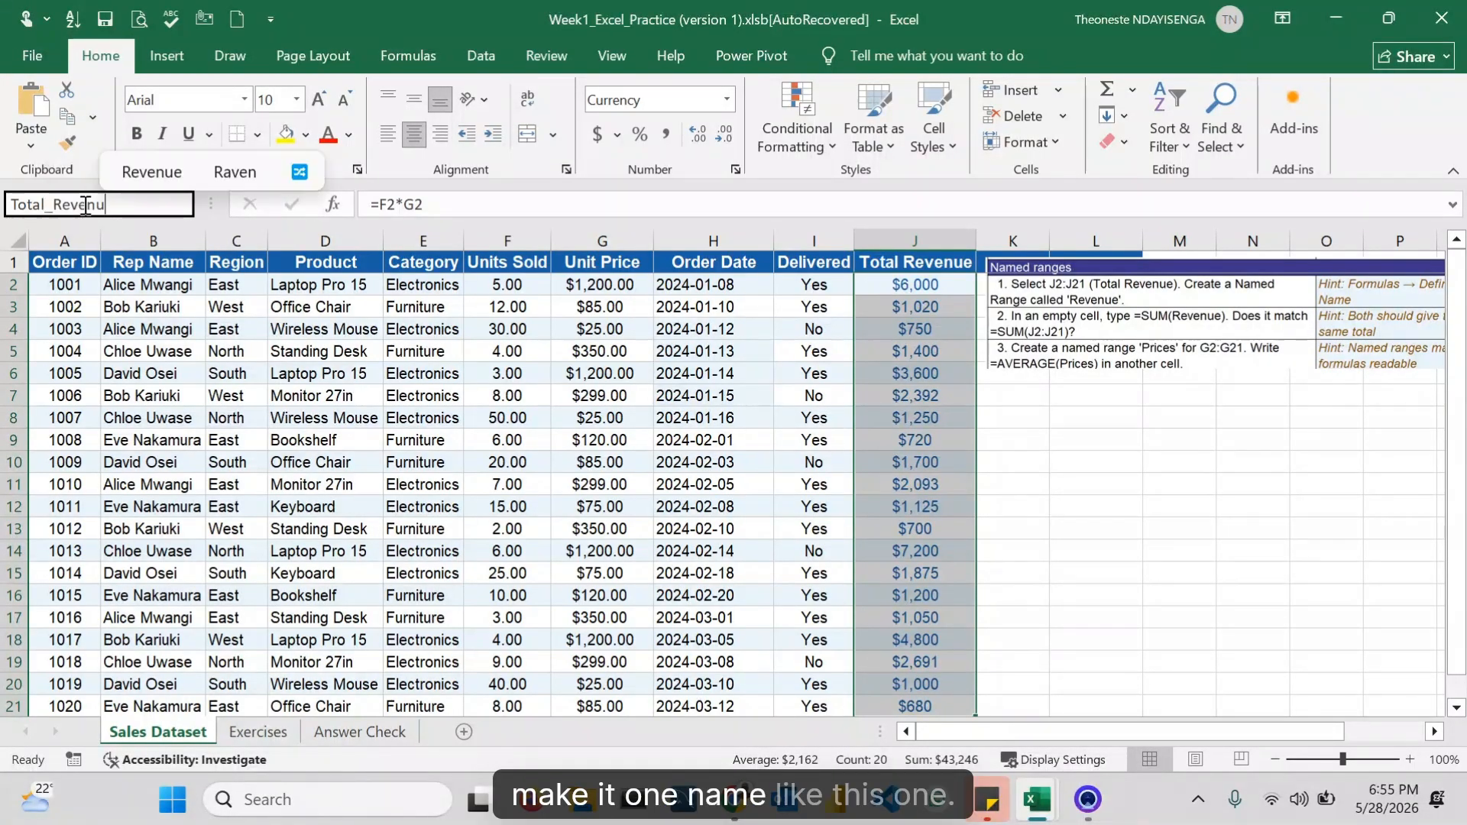
type("e")
key("Return")
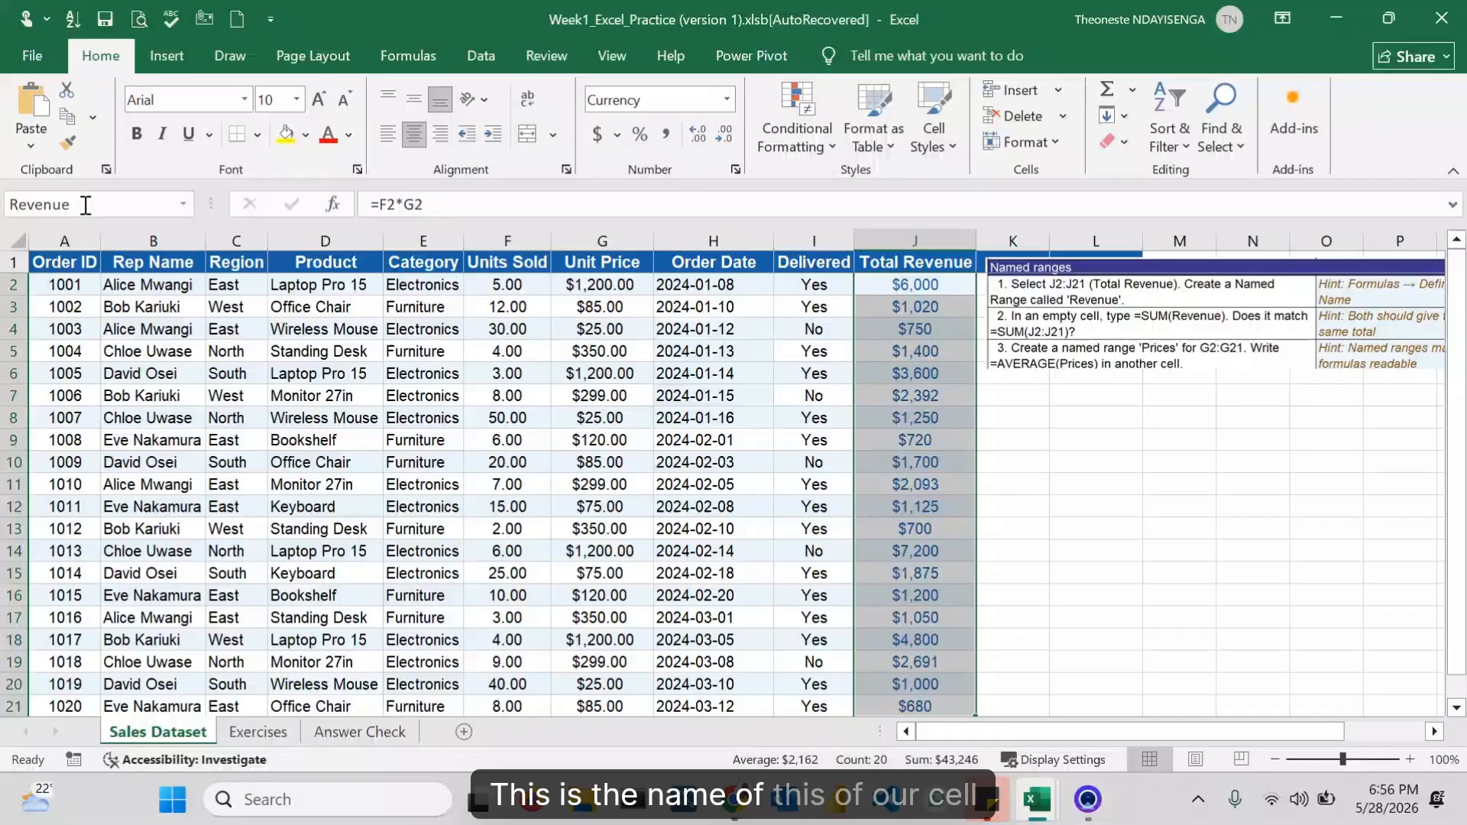
Step: Enter =SUM(J2:J21) in cell L8, selecting the Total Revenue column as the range
left_click(913, 437)
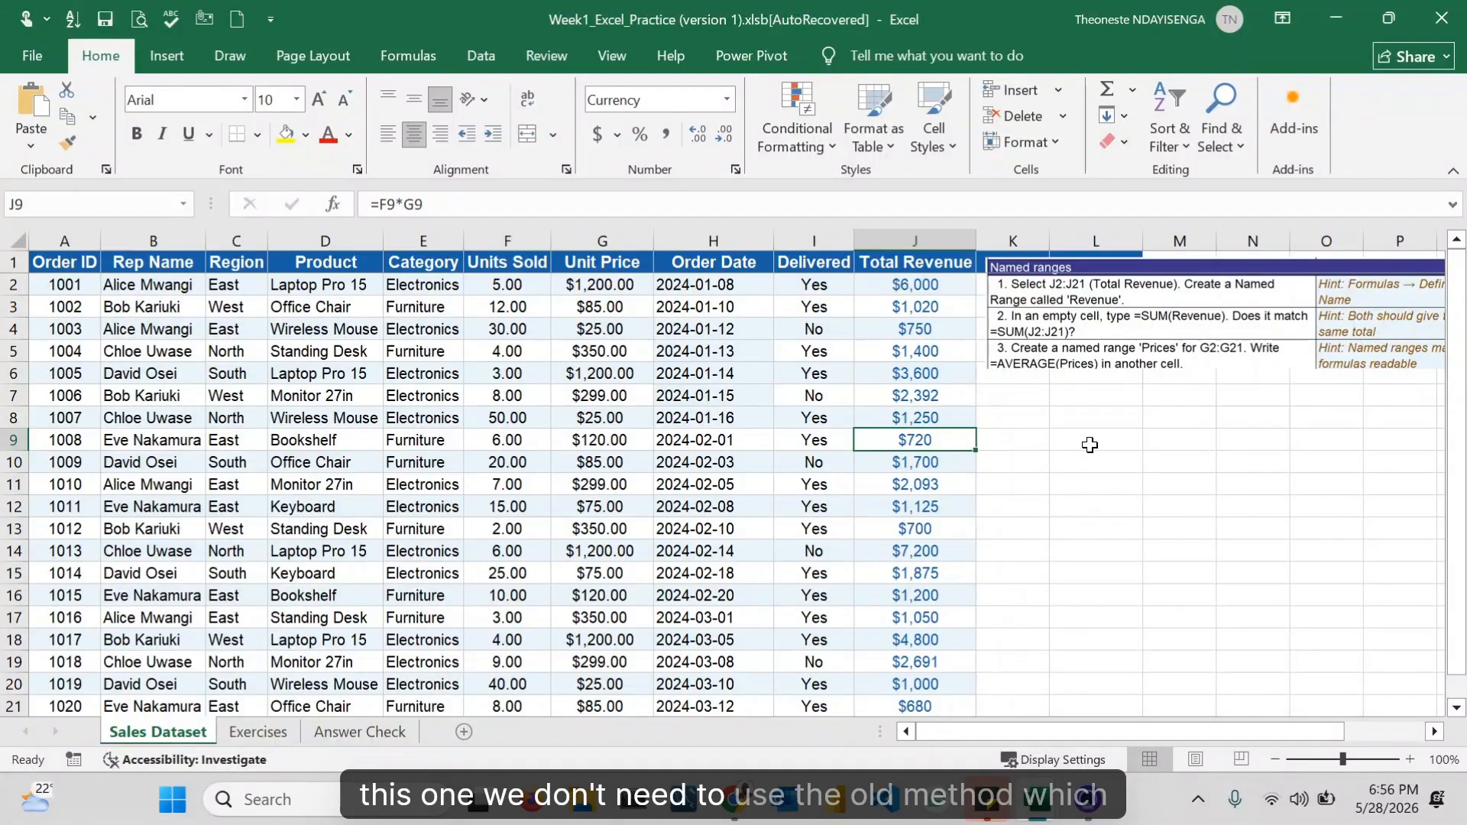
left_click(1096, 419)
type("=")
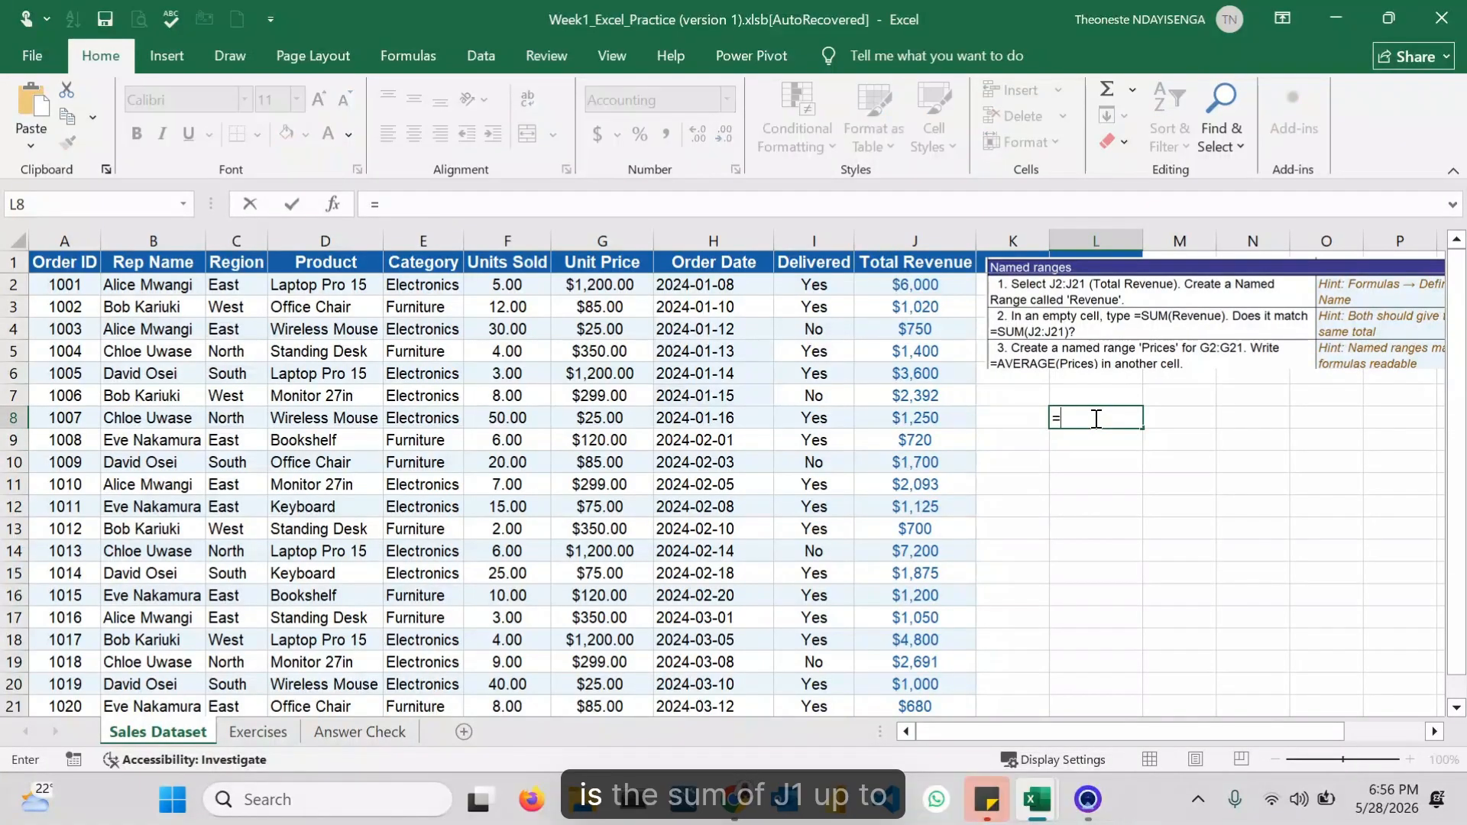
type("sum(")
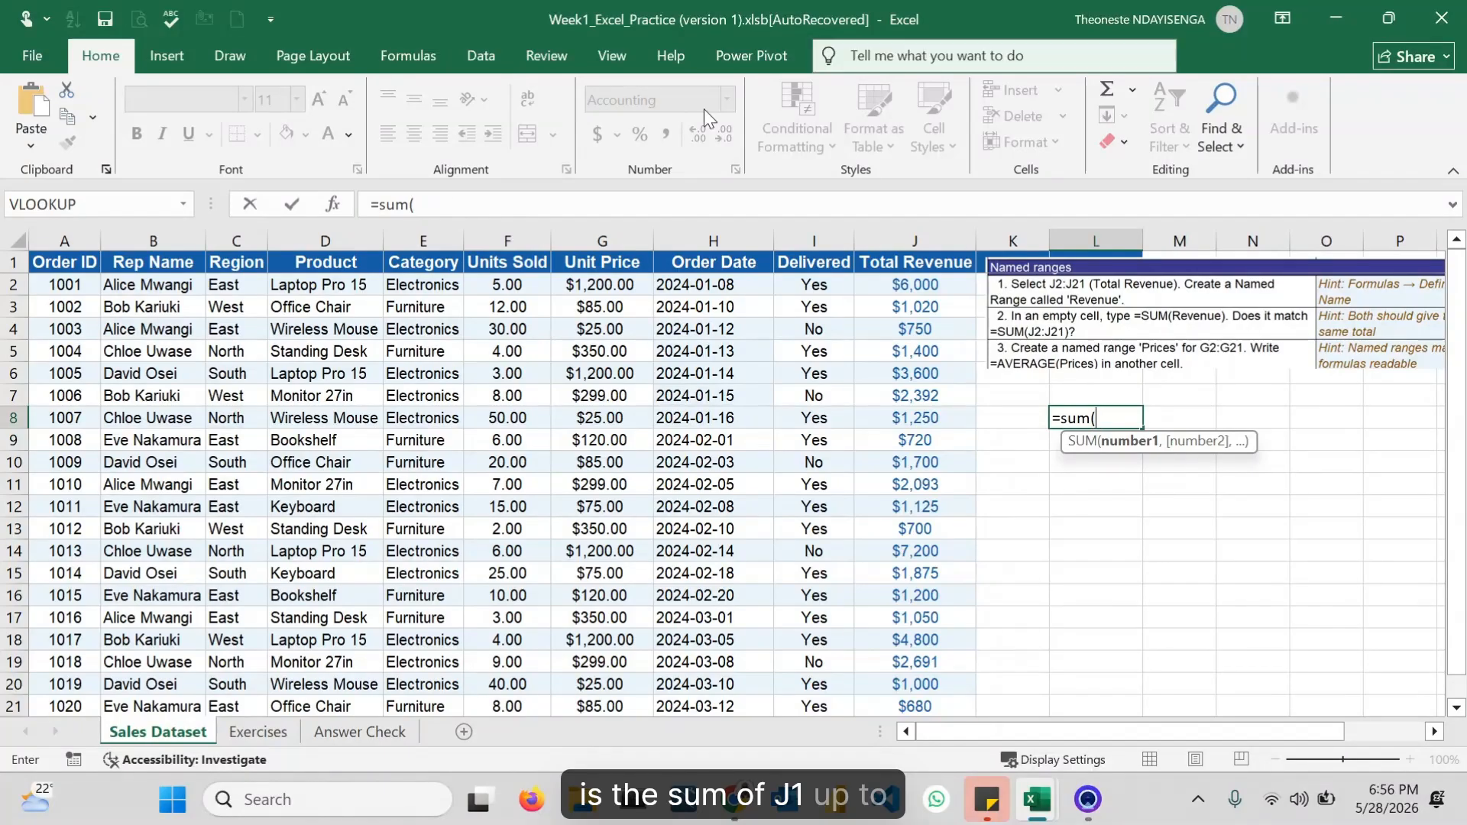
left_click(922, 282)
key("ctrl+shift+Down")
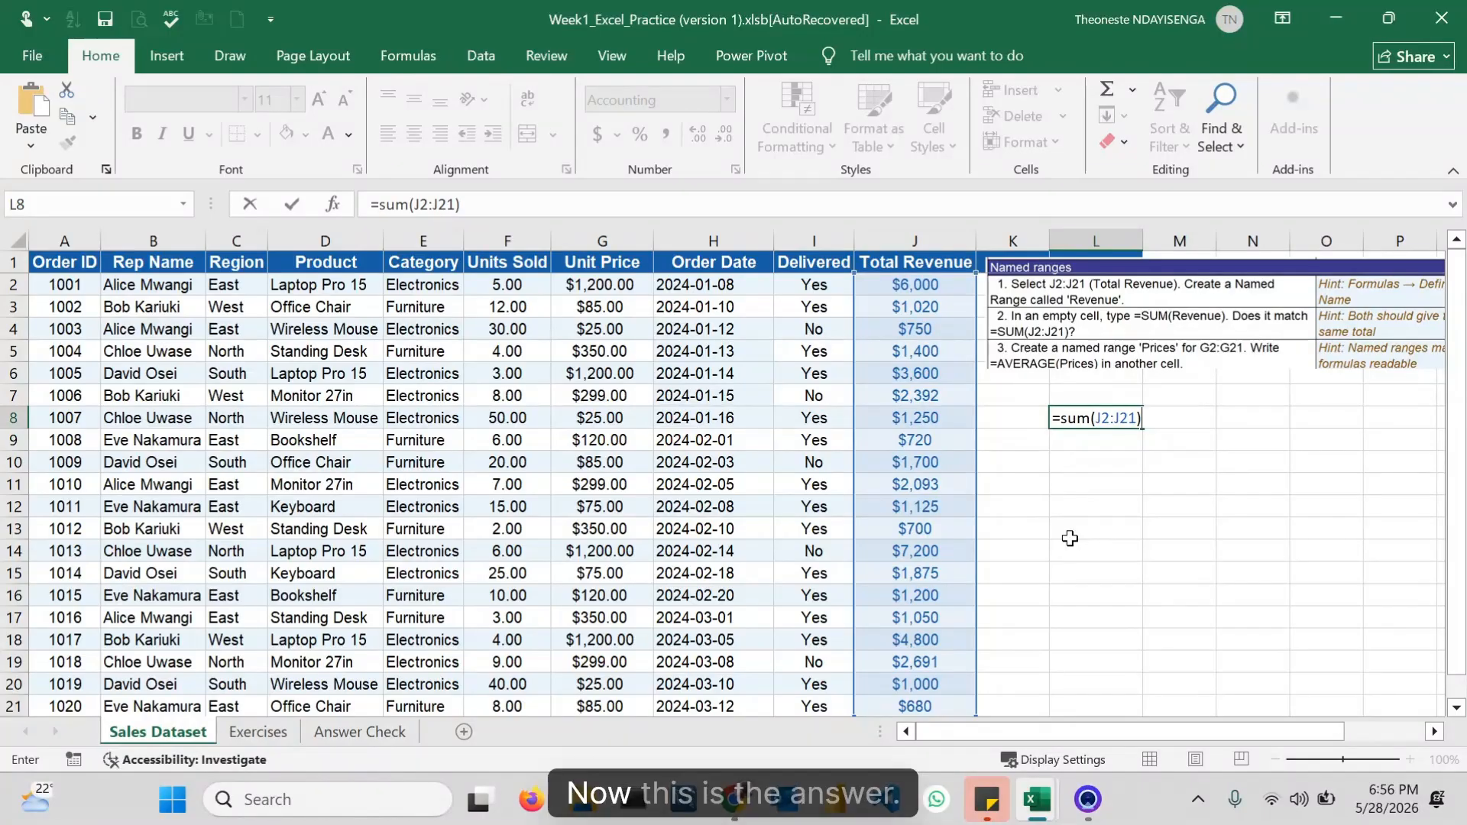
key("Return")
Step: Enter =SUM(Total_Revenues) in cell L9 using the named range, and compare its formula with L8's
type("=")
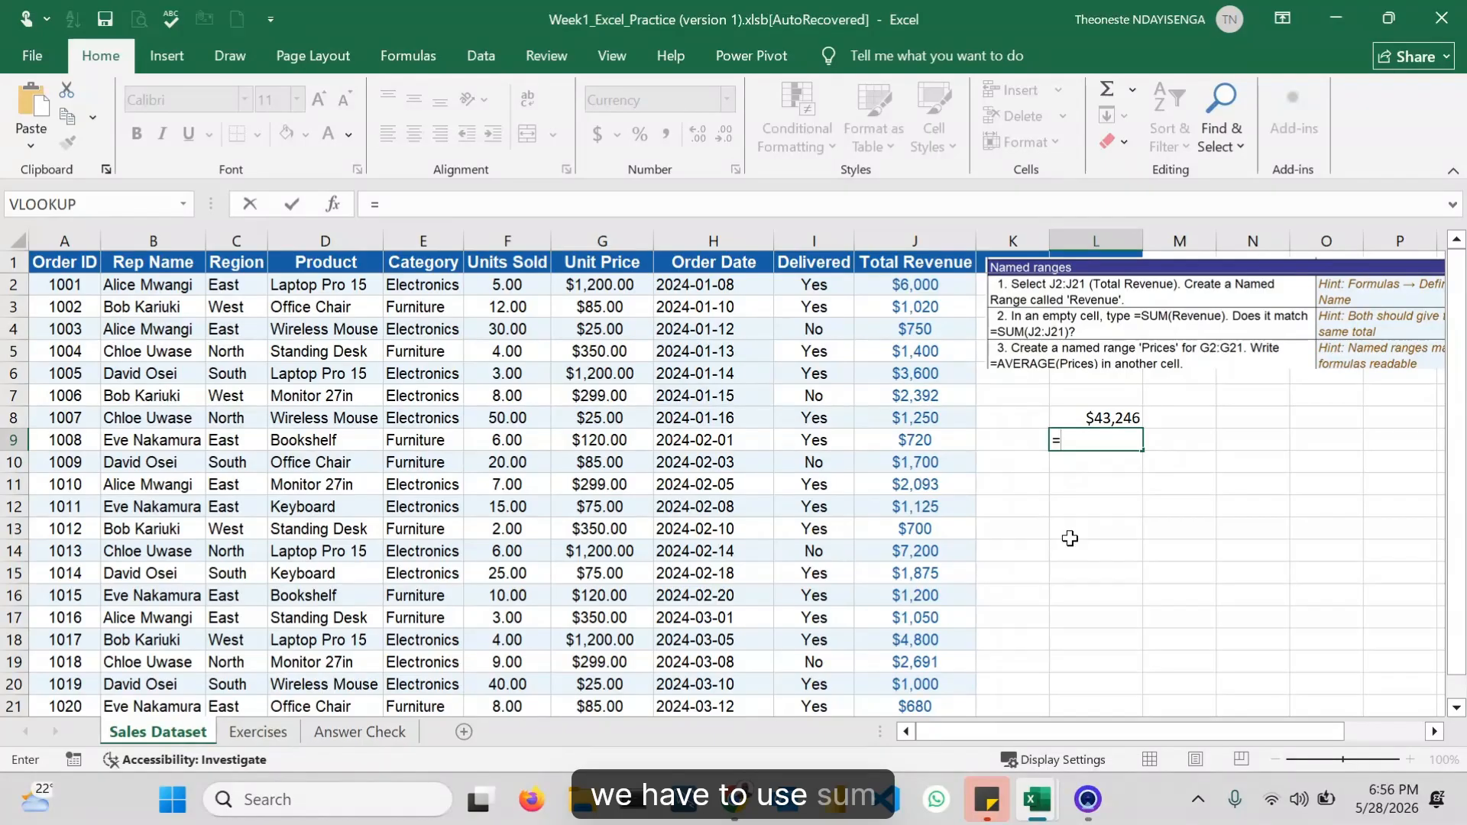
type("sum(")
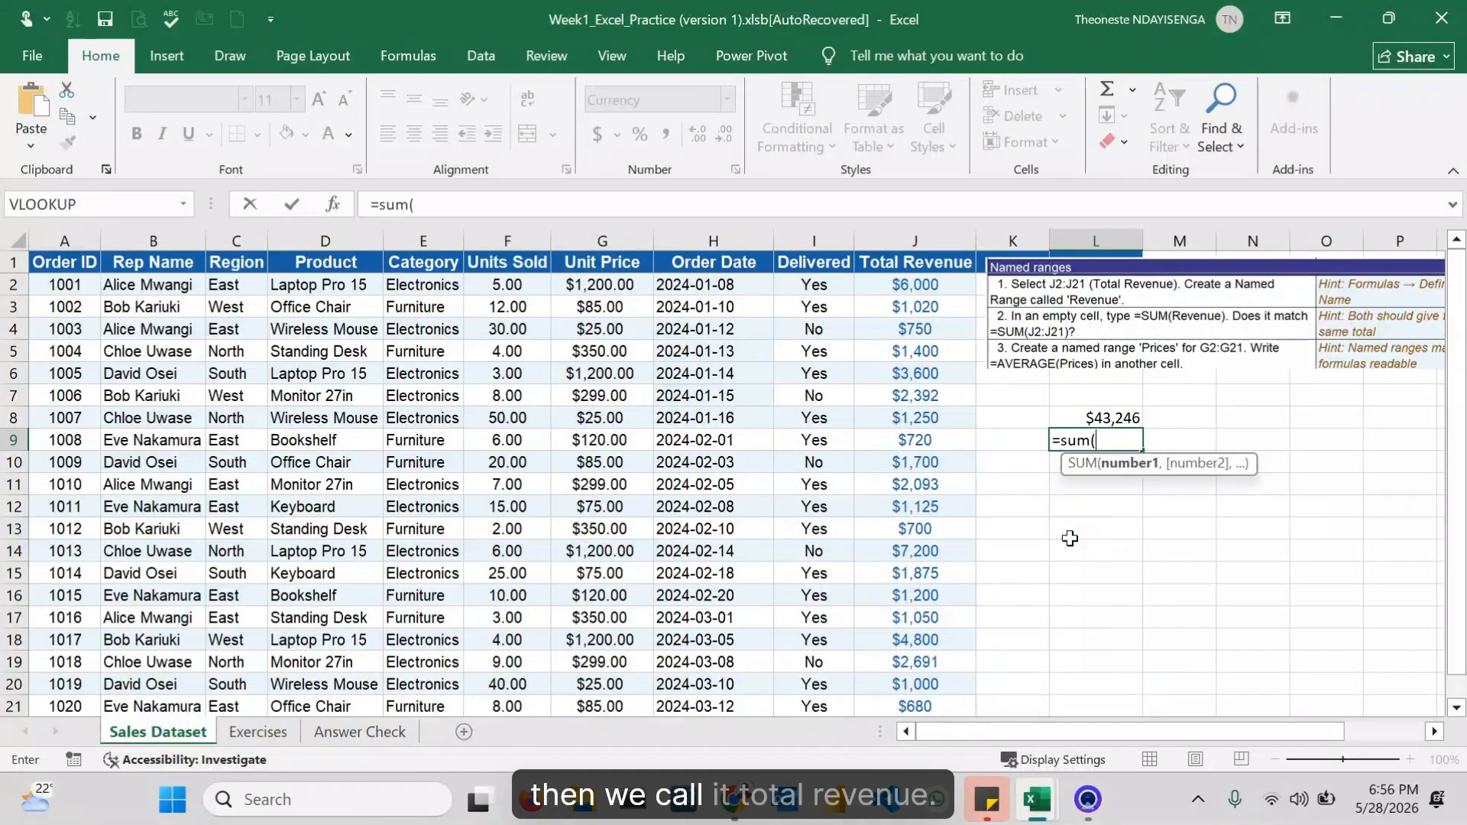
type("total")
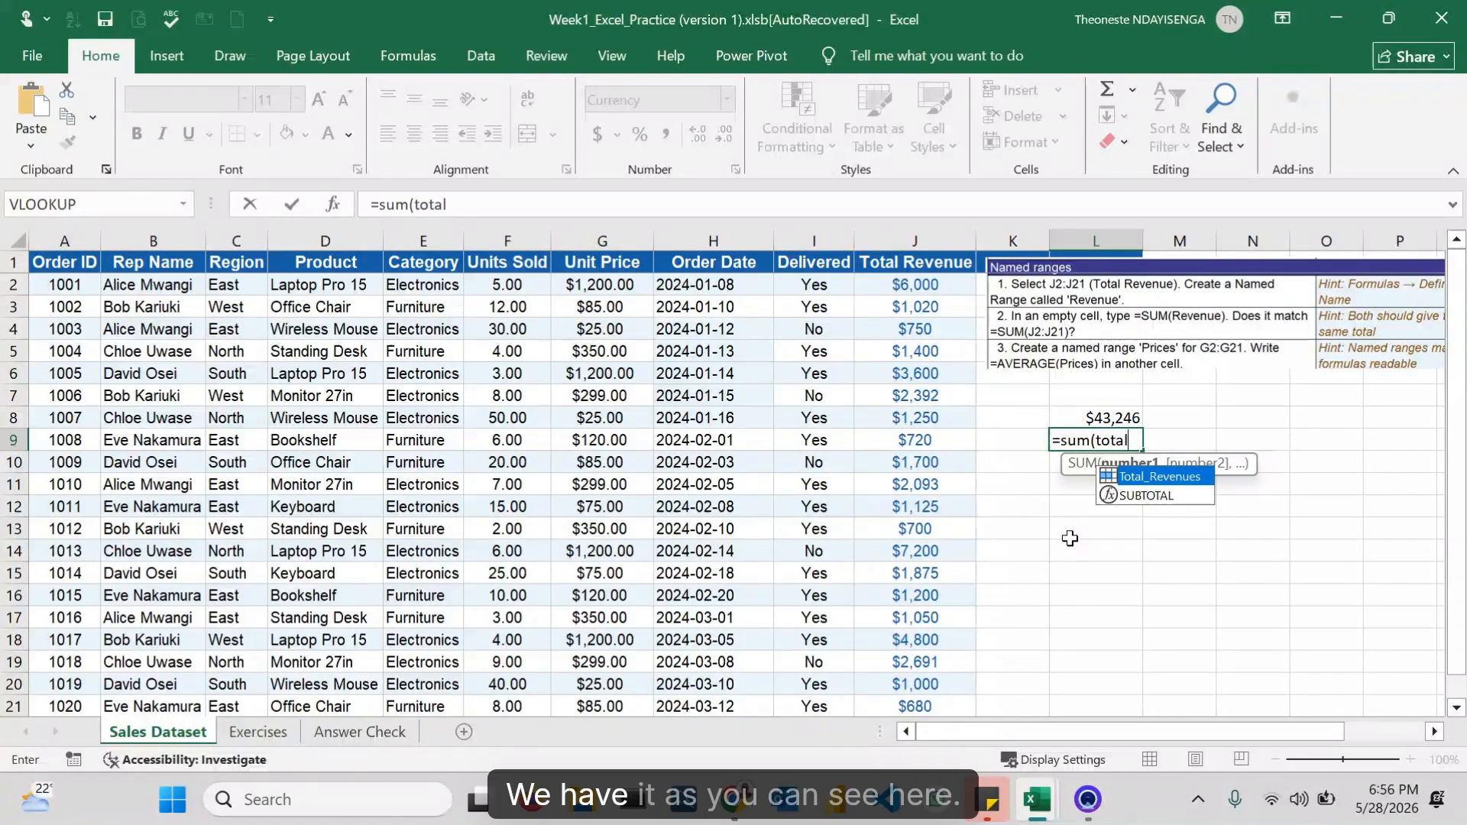
double_click(1159, 476)
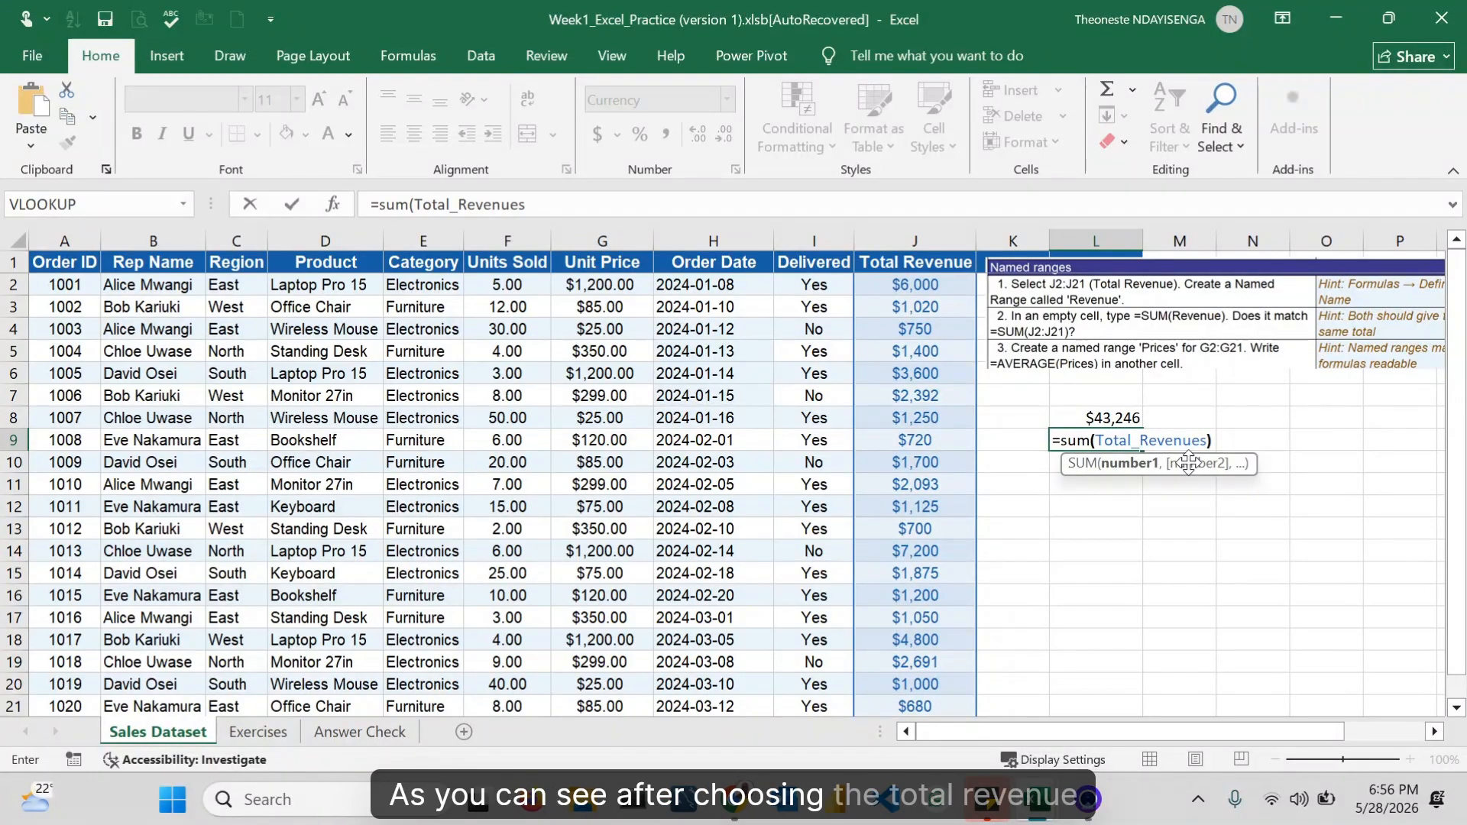
type(")")
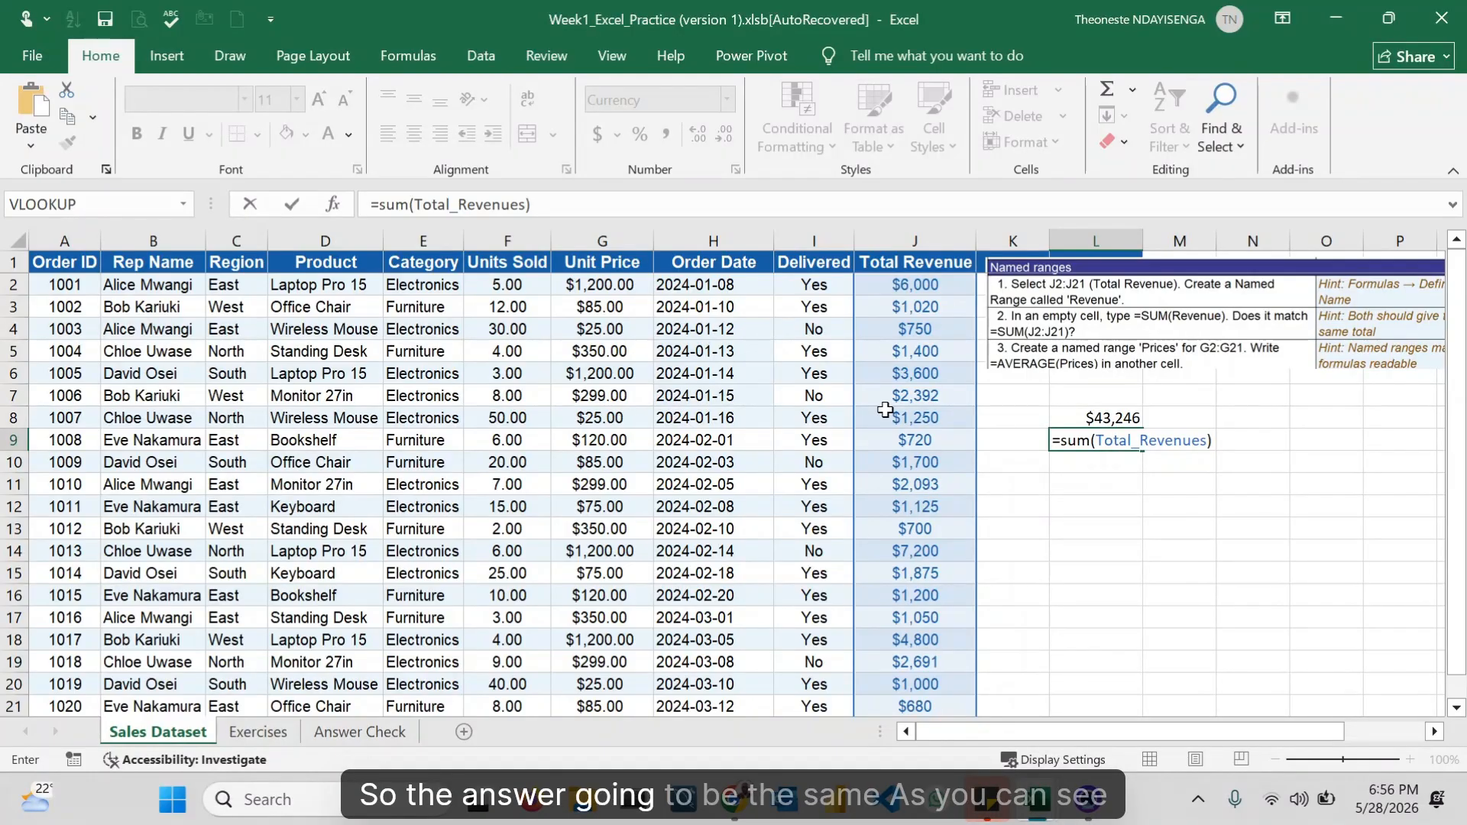
key("Return")
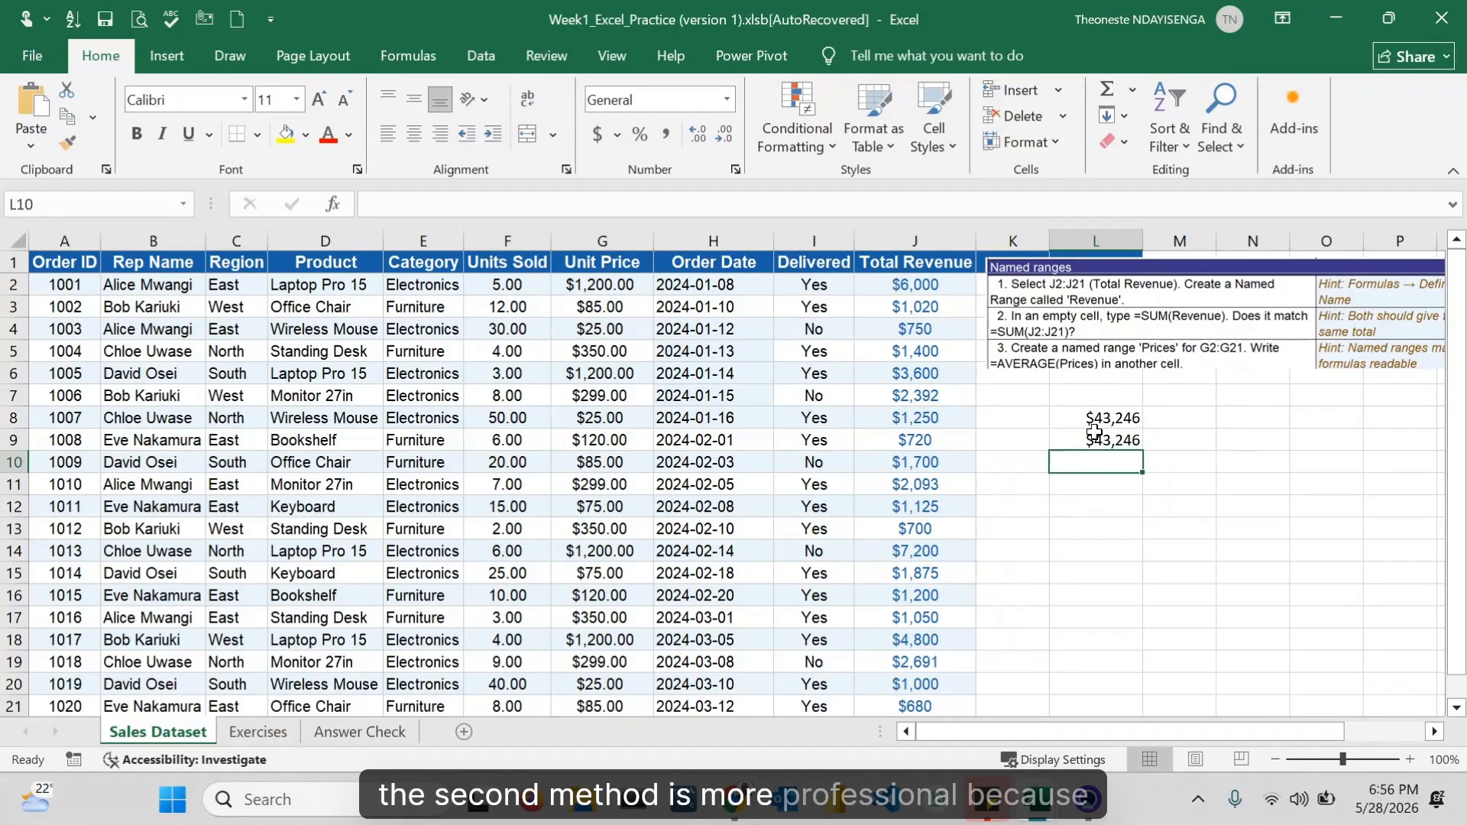
left_click(1094, 438)
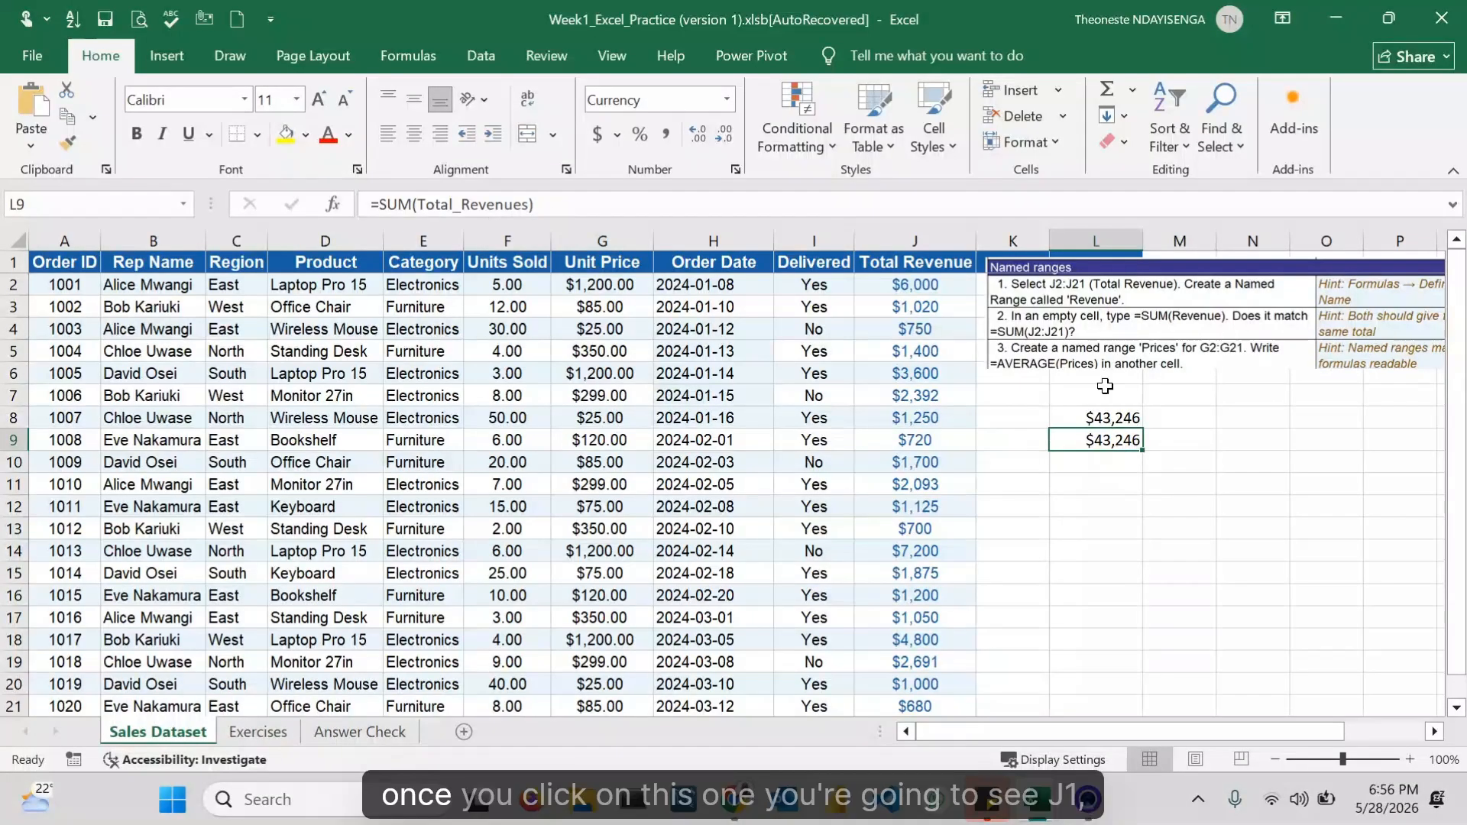
left_click(1098, 421)
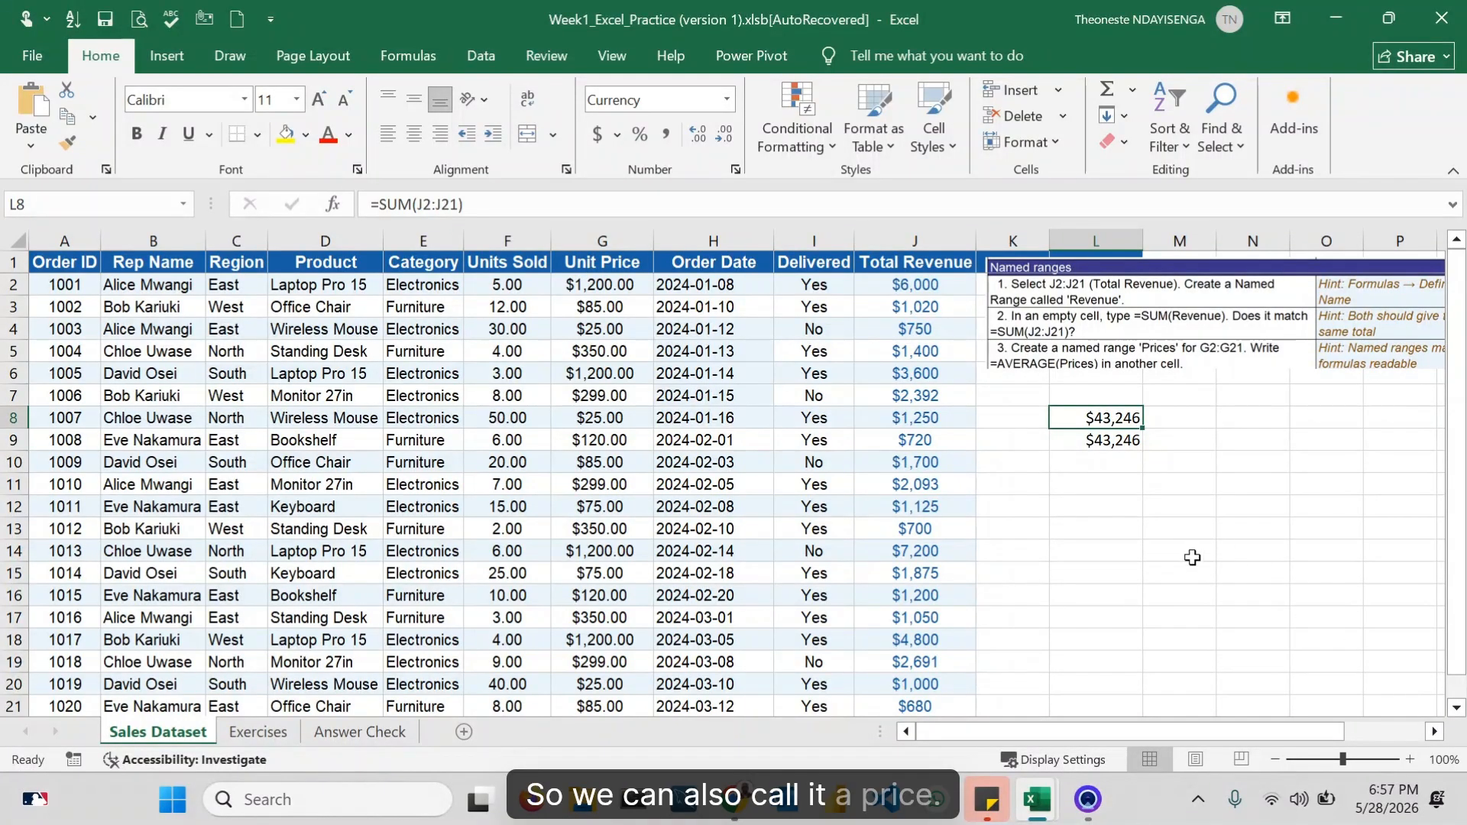
Step: Select the Unit Price values G2:G21 and name the range Unit_prices
left_click(597, 289)
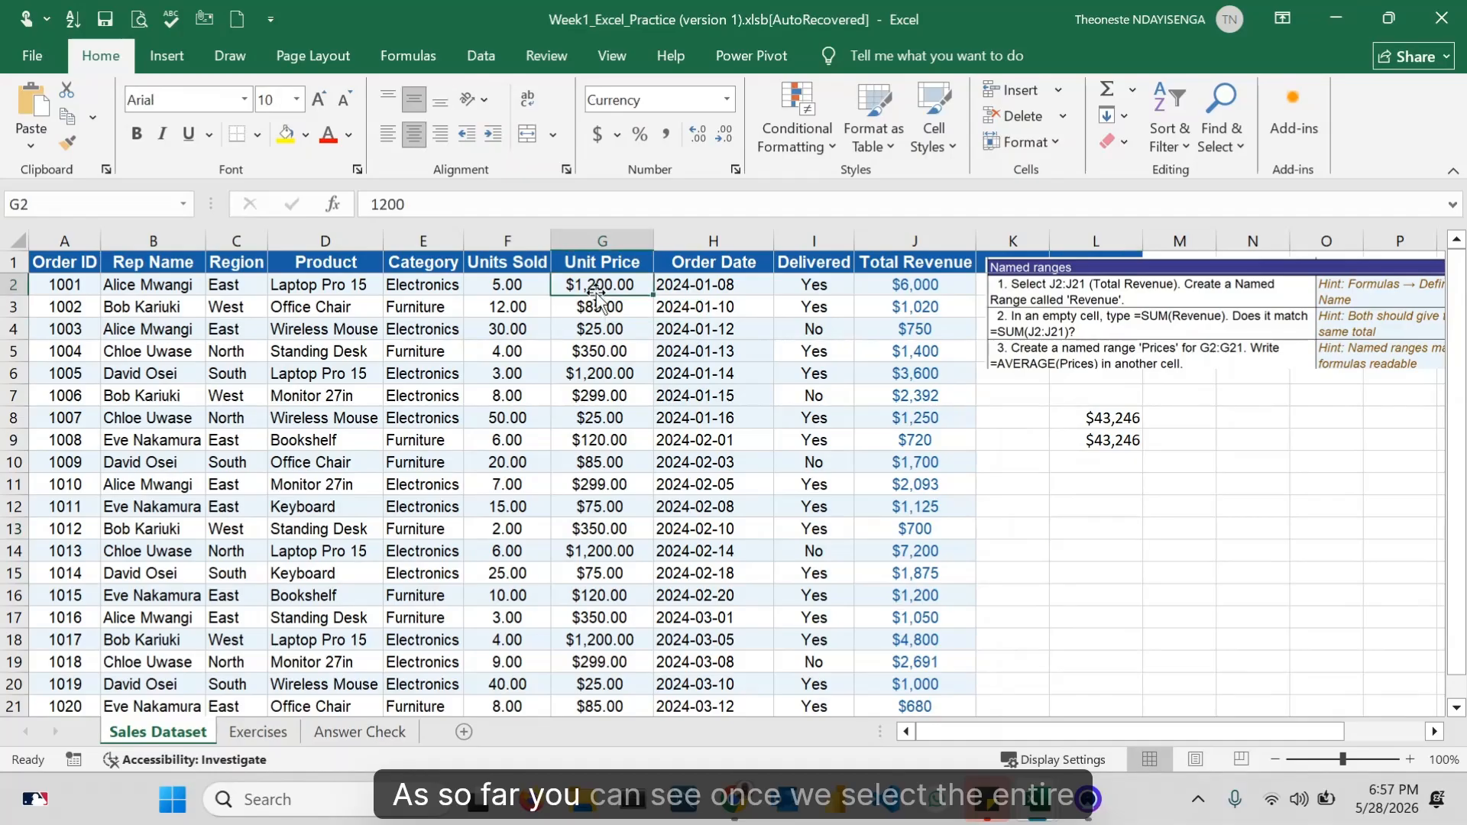
key("ctrl+shift+Down")
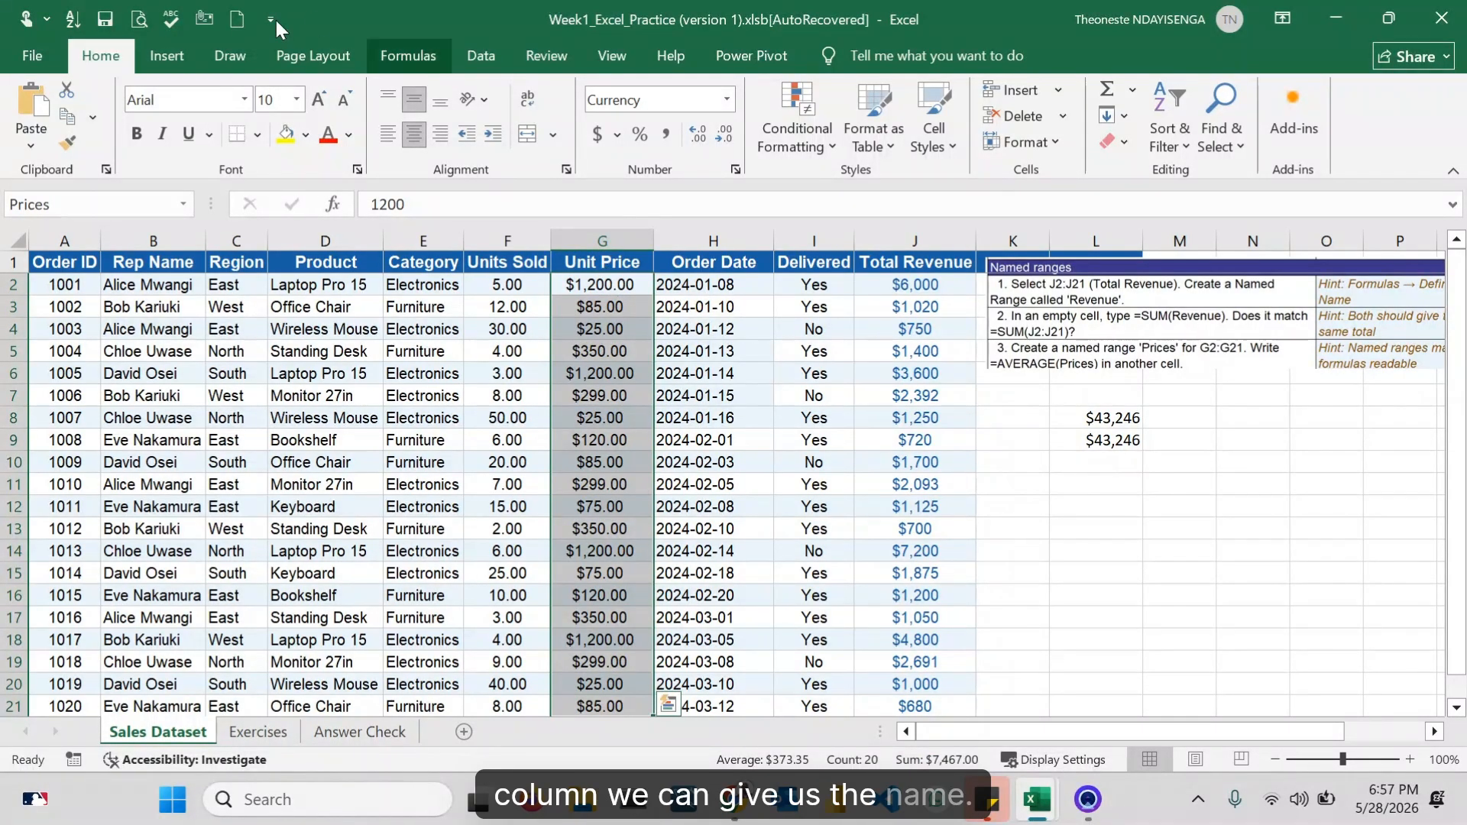
left_click(82, 200)
key("BackSpace")
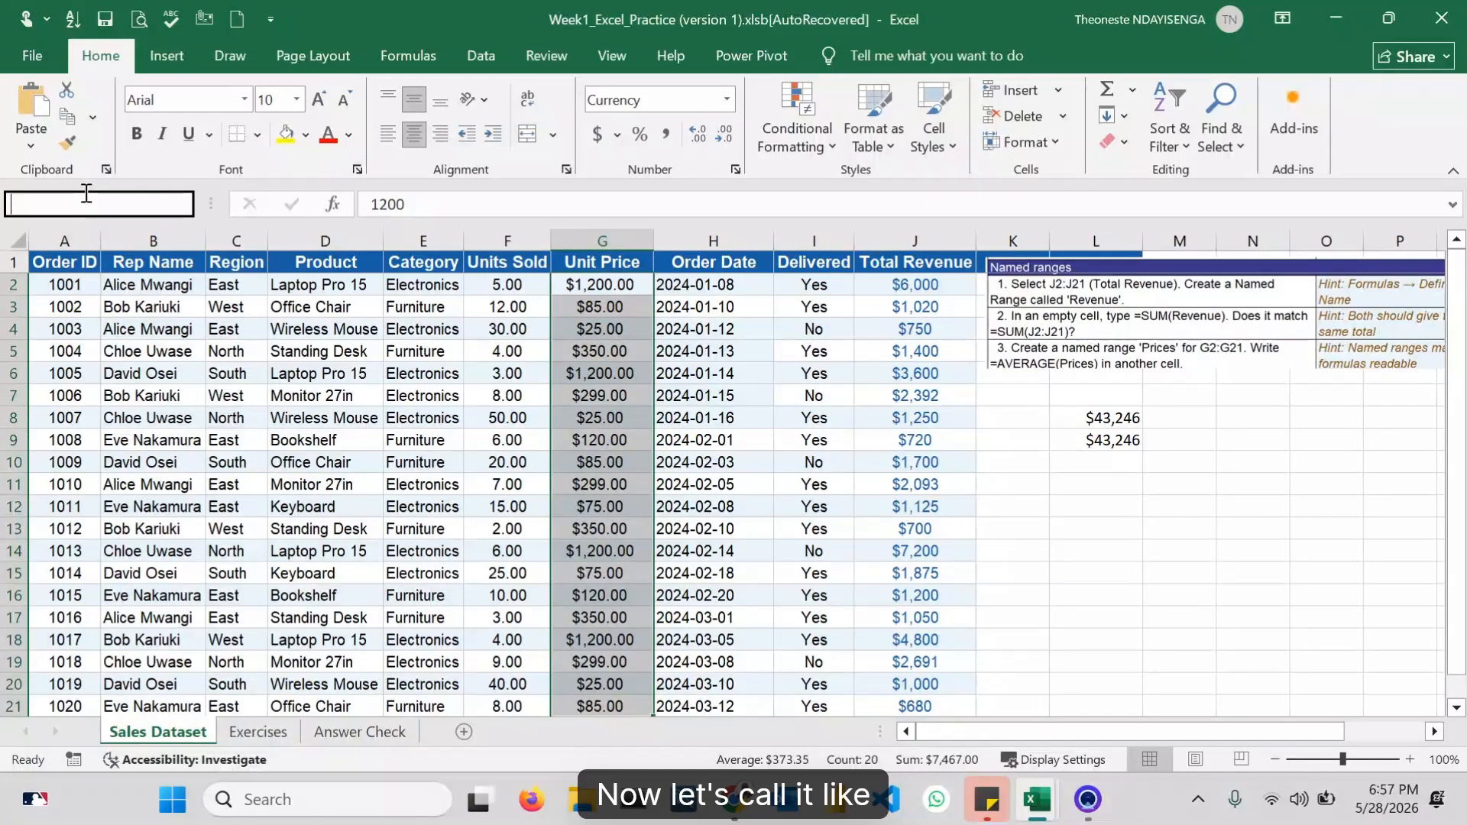
type("Unit_price")
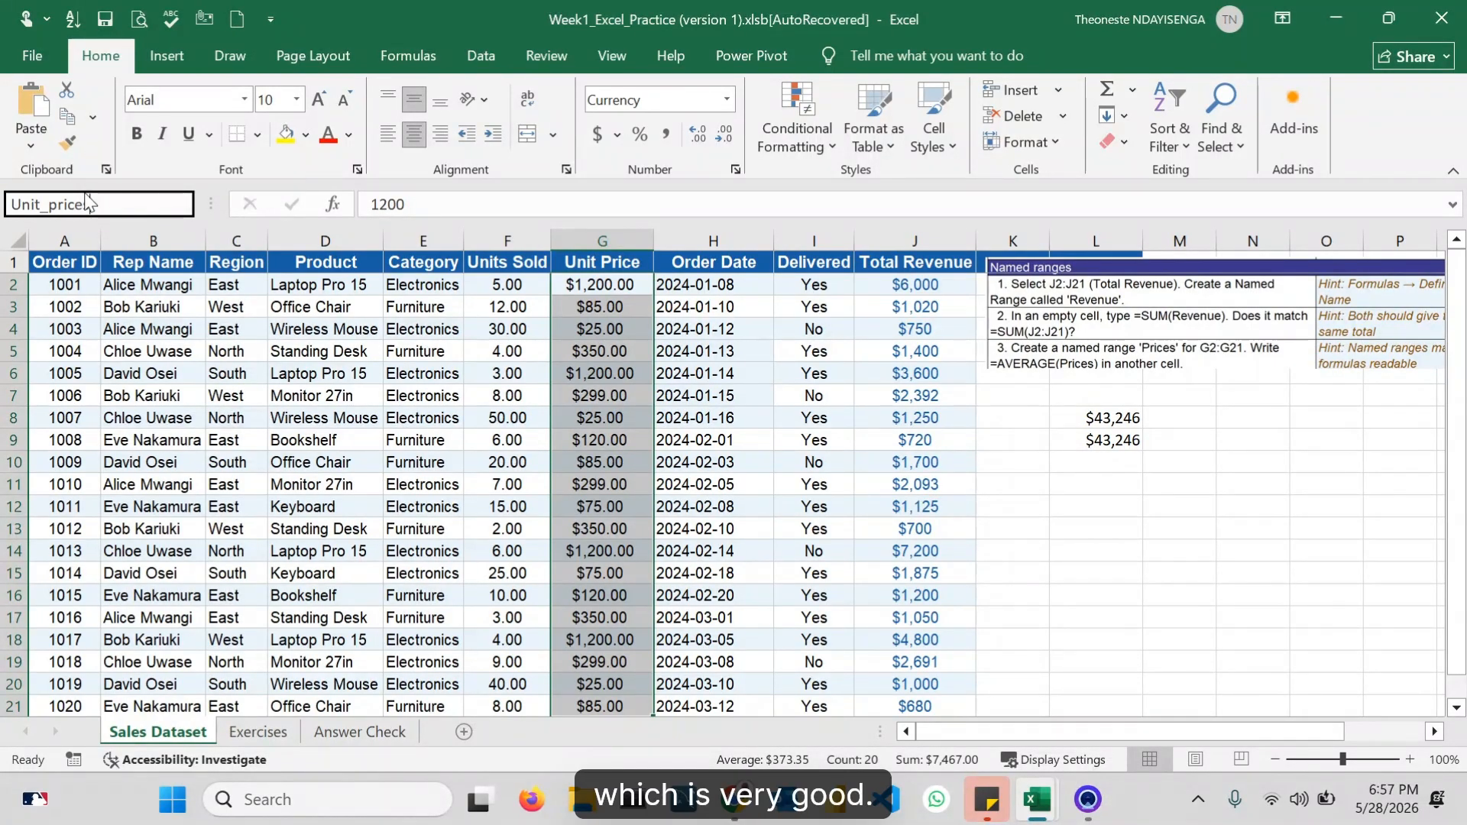
key("Return")
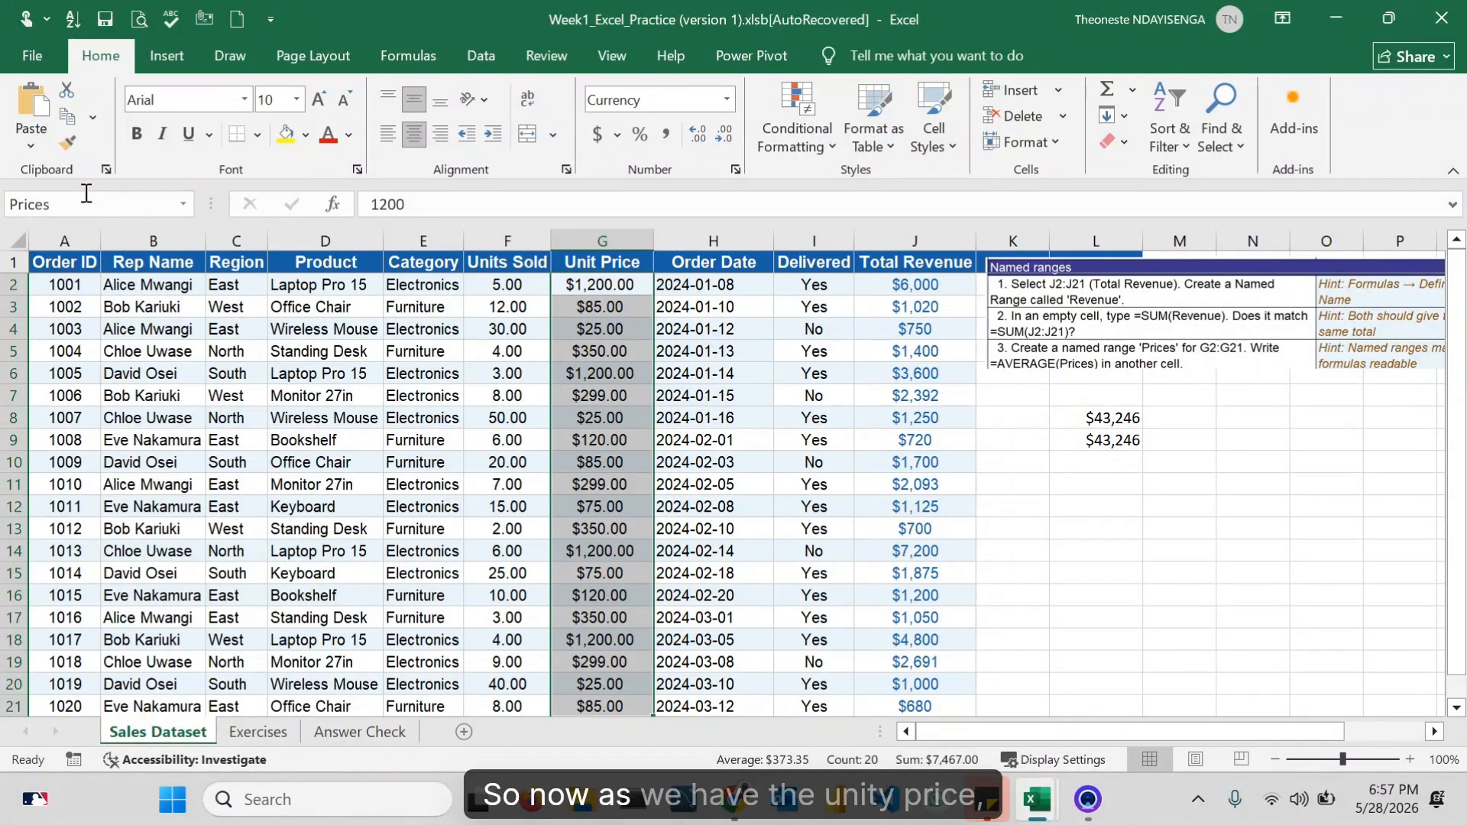
Step: Enter =AVERAGE(Unit_prices) in cell L12 using the named range
left_click(1115, 509)
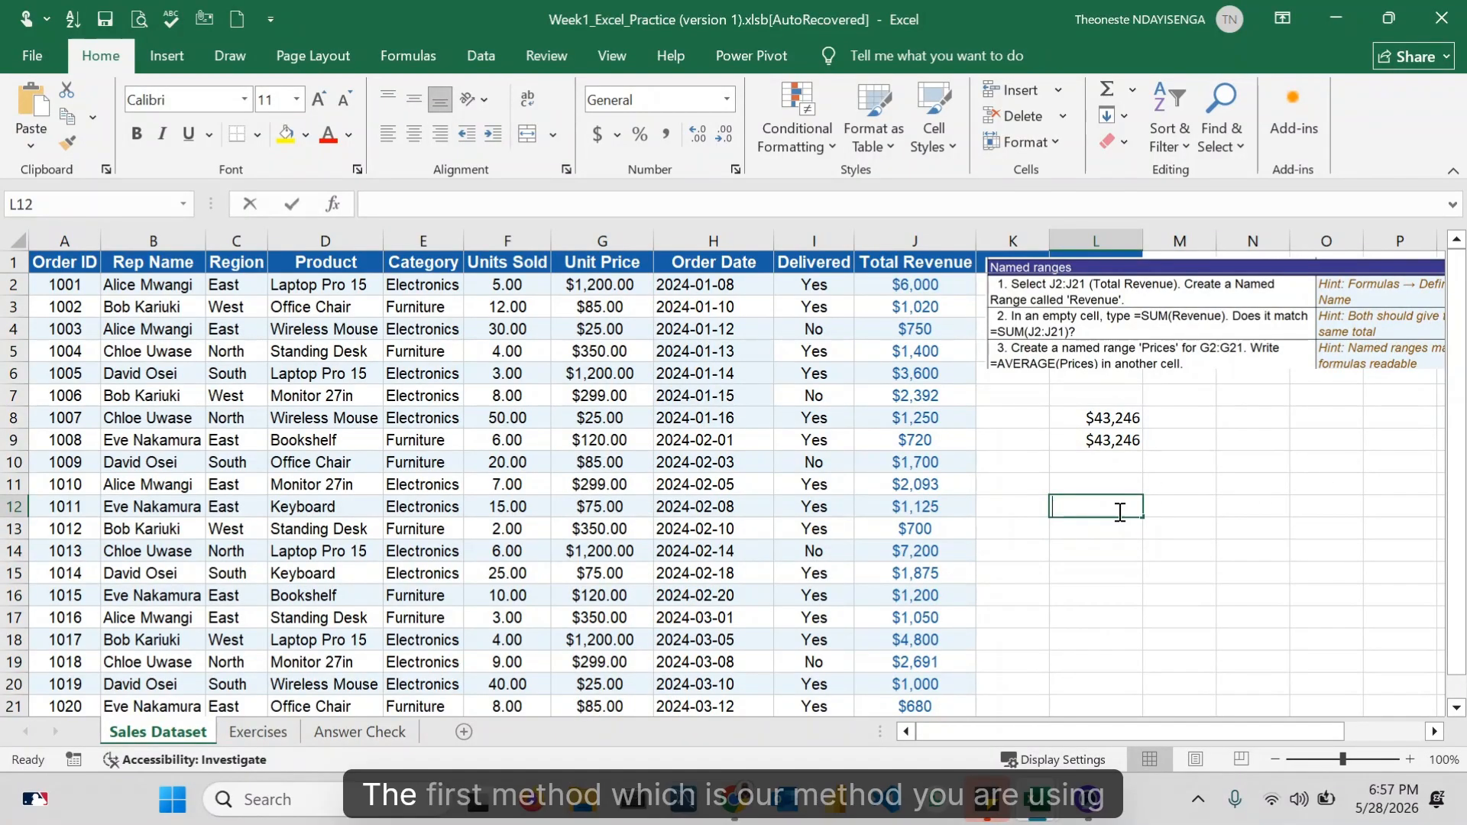
type("=aver")
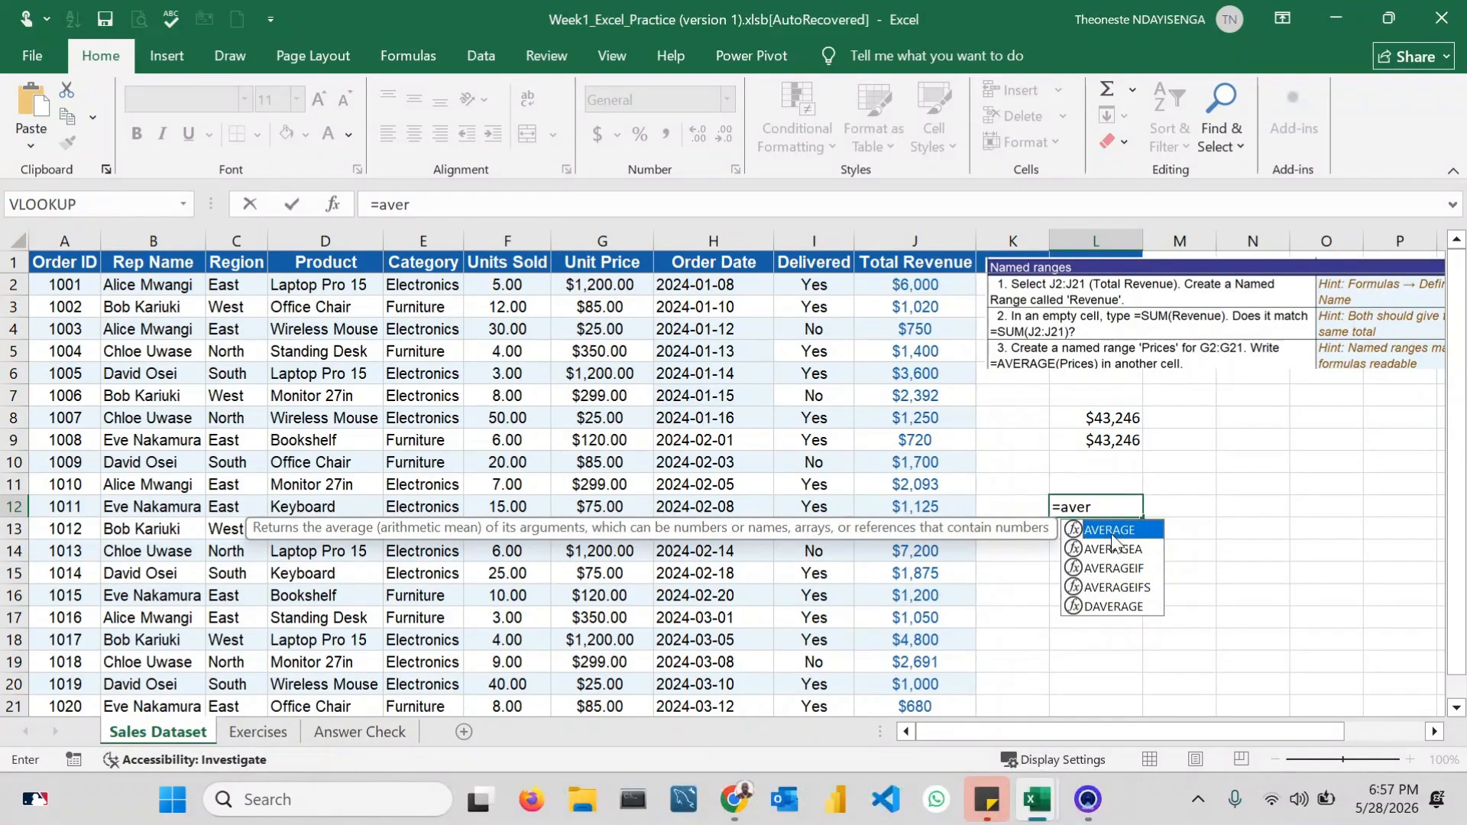
double_click(1112, 533)
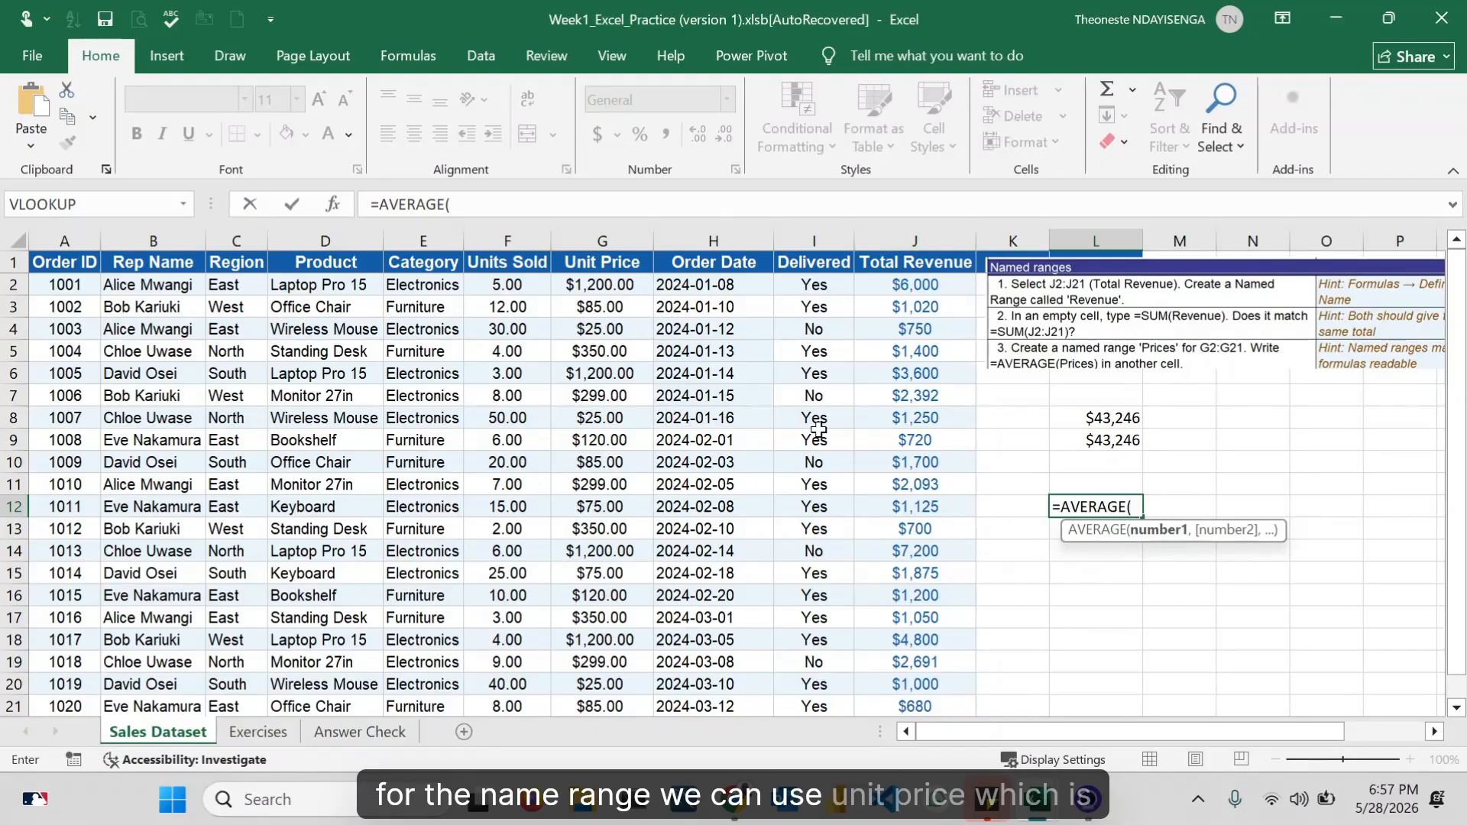
type("uni")
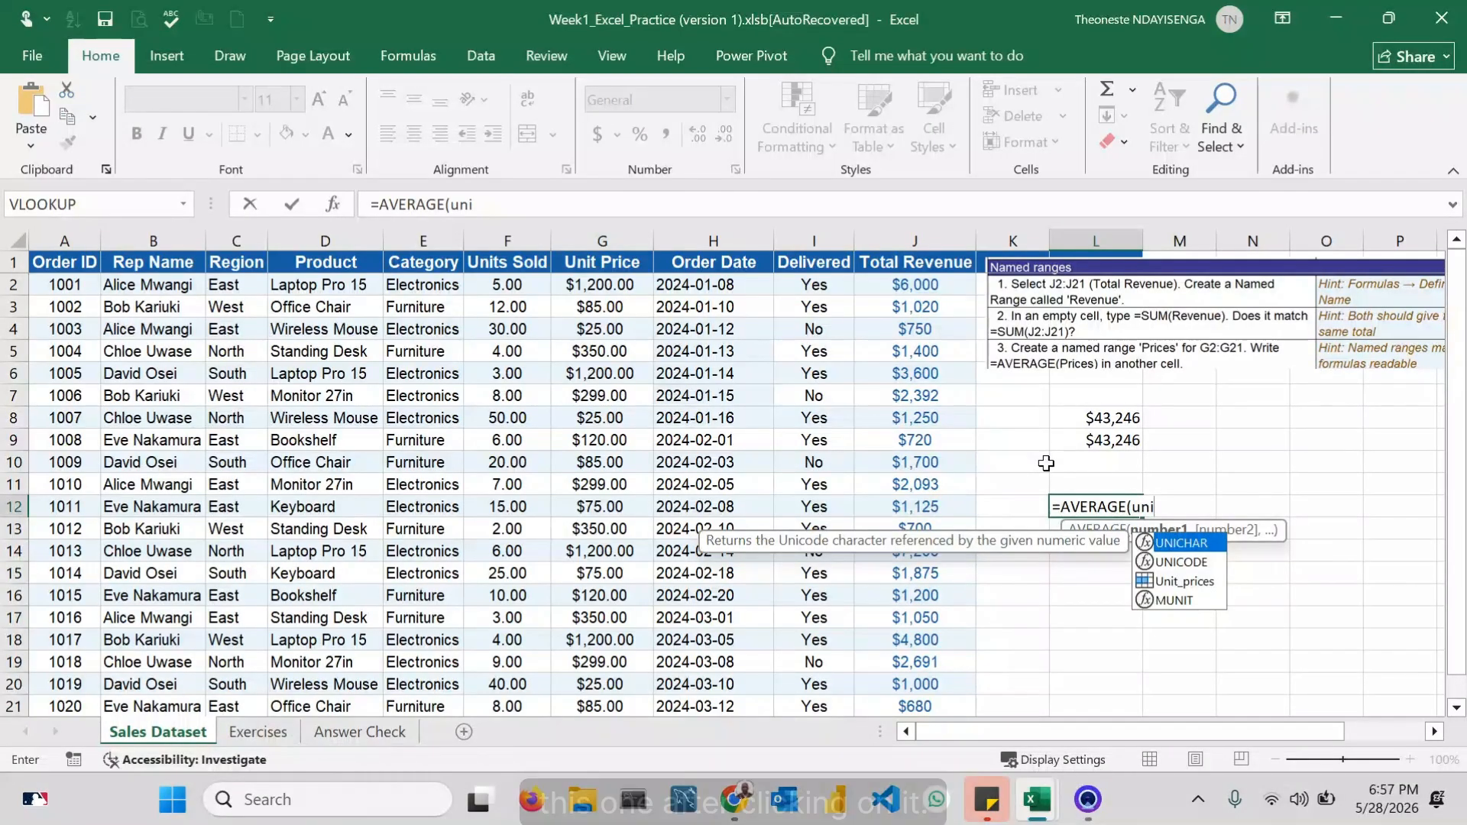
double_click(1192, 581)
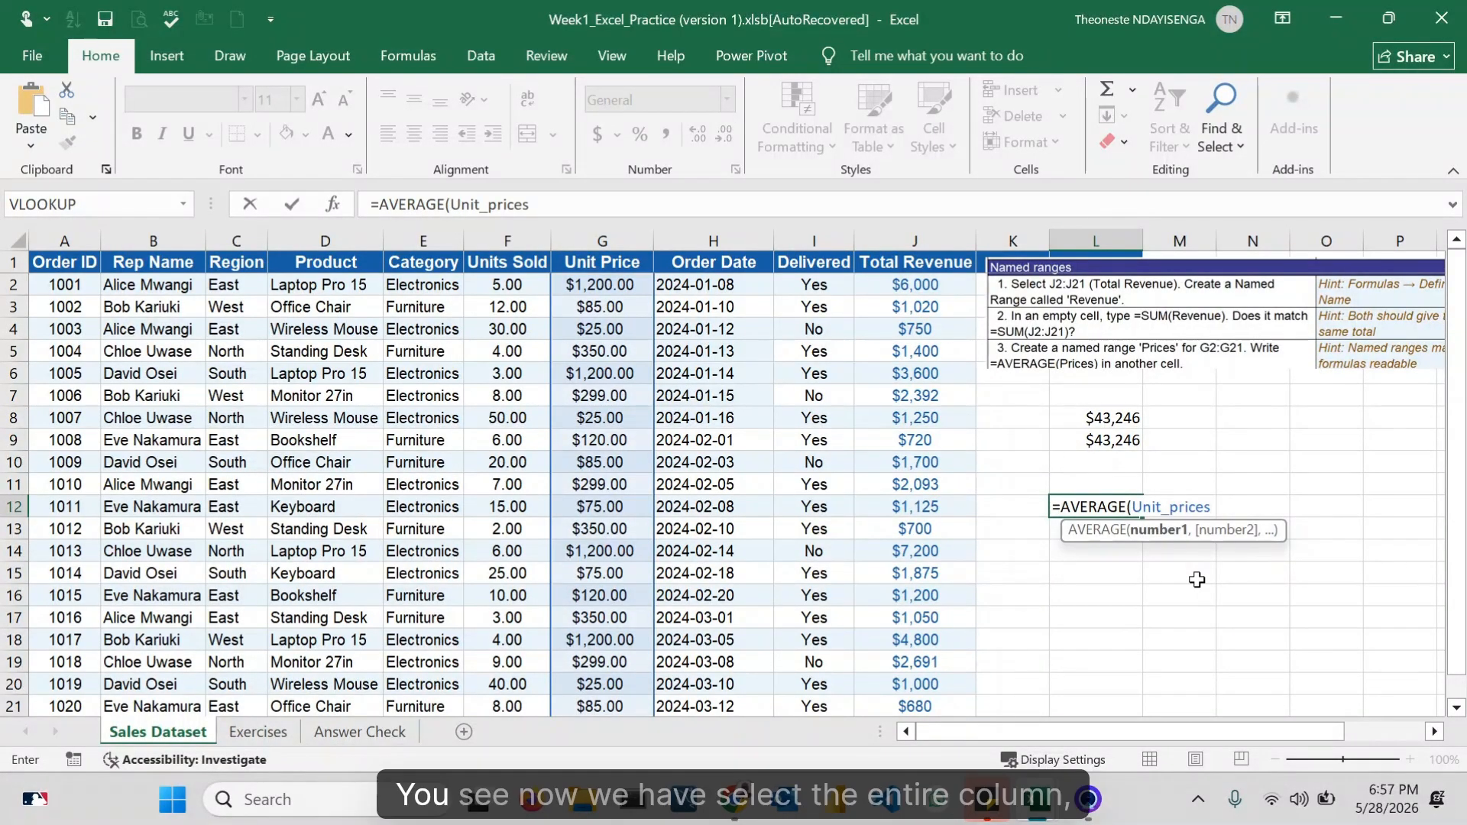
type(")")
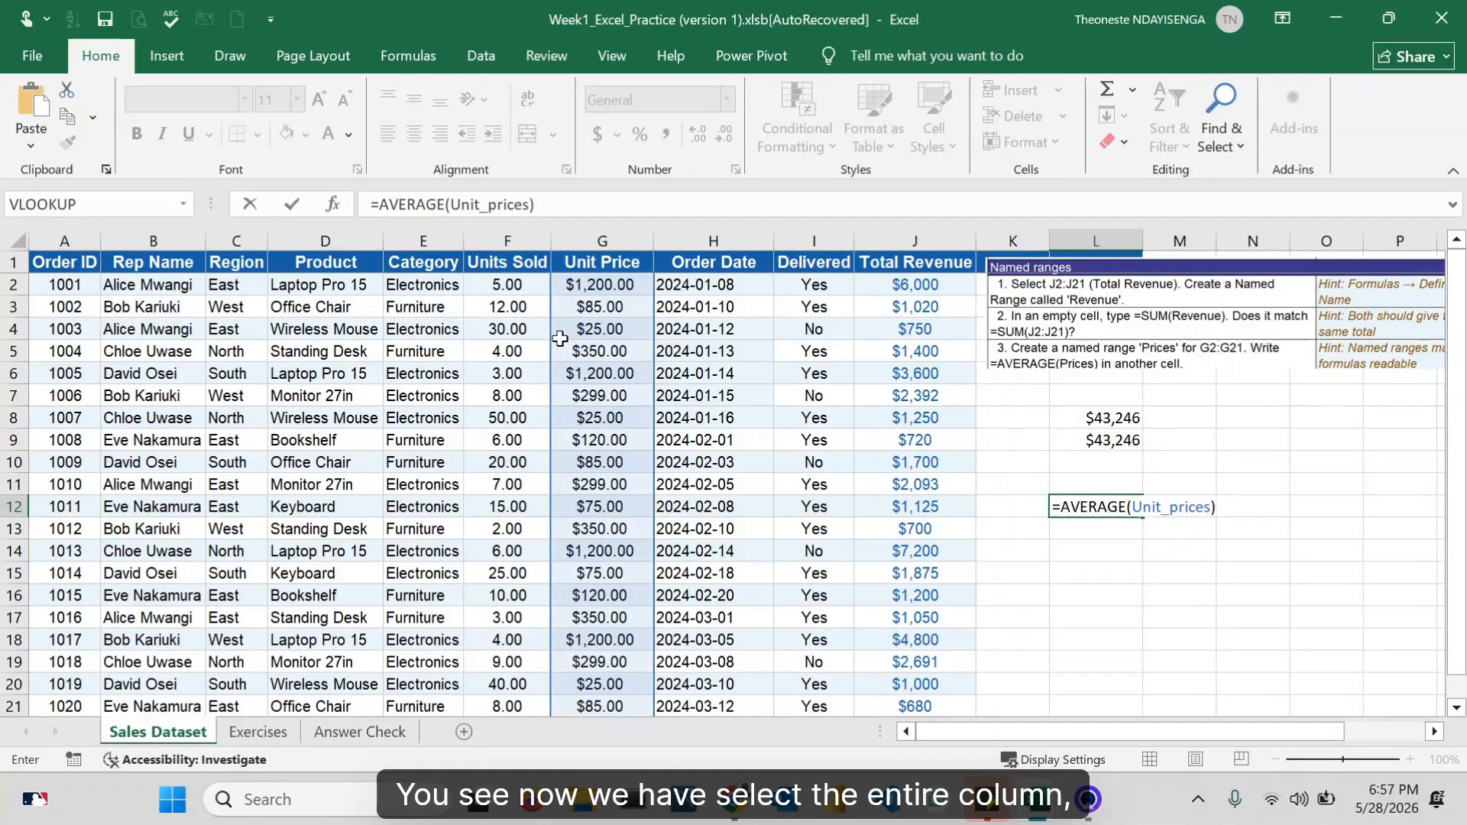
key("Return")
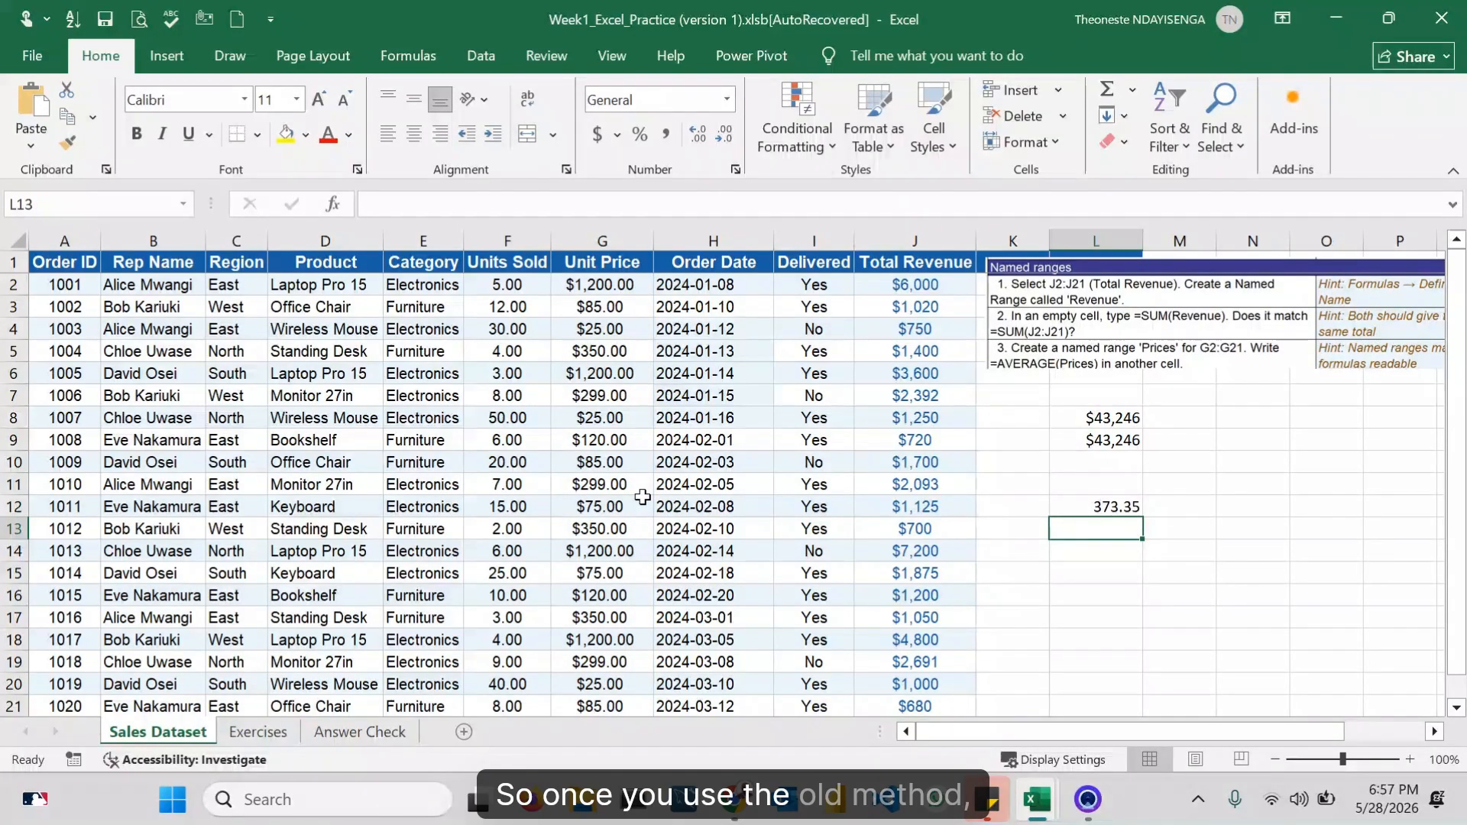
Step: Enter =SUM(G2:G21) in cell L13, selecting the Unit Price values G2 down to G21 as the range
type("=s")
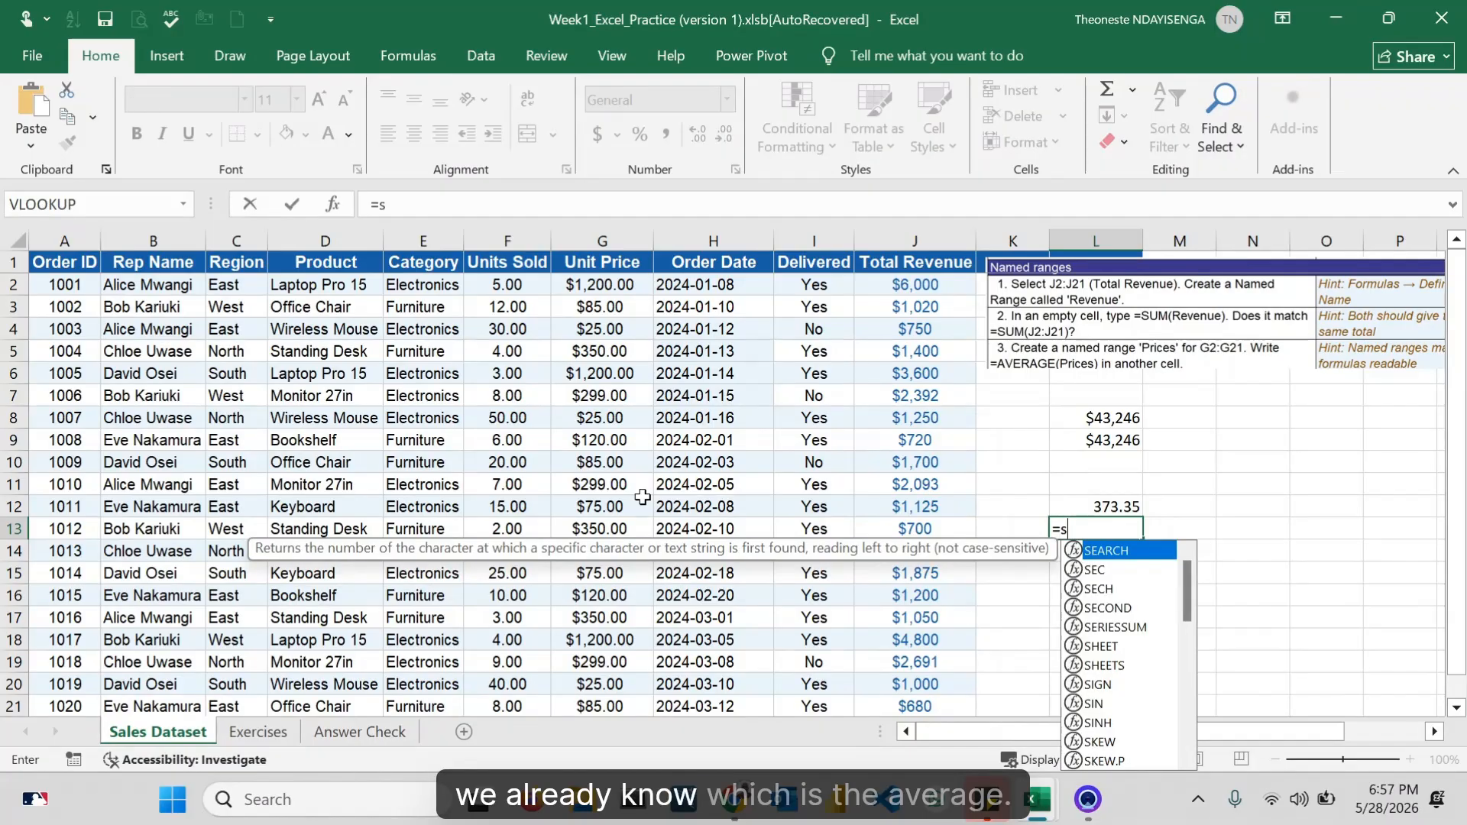
type("um(")
left_click(597, 289)
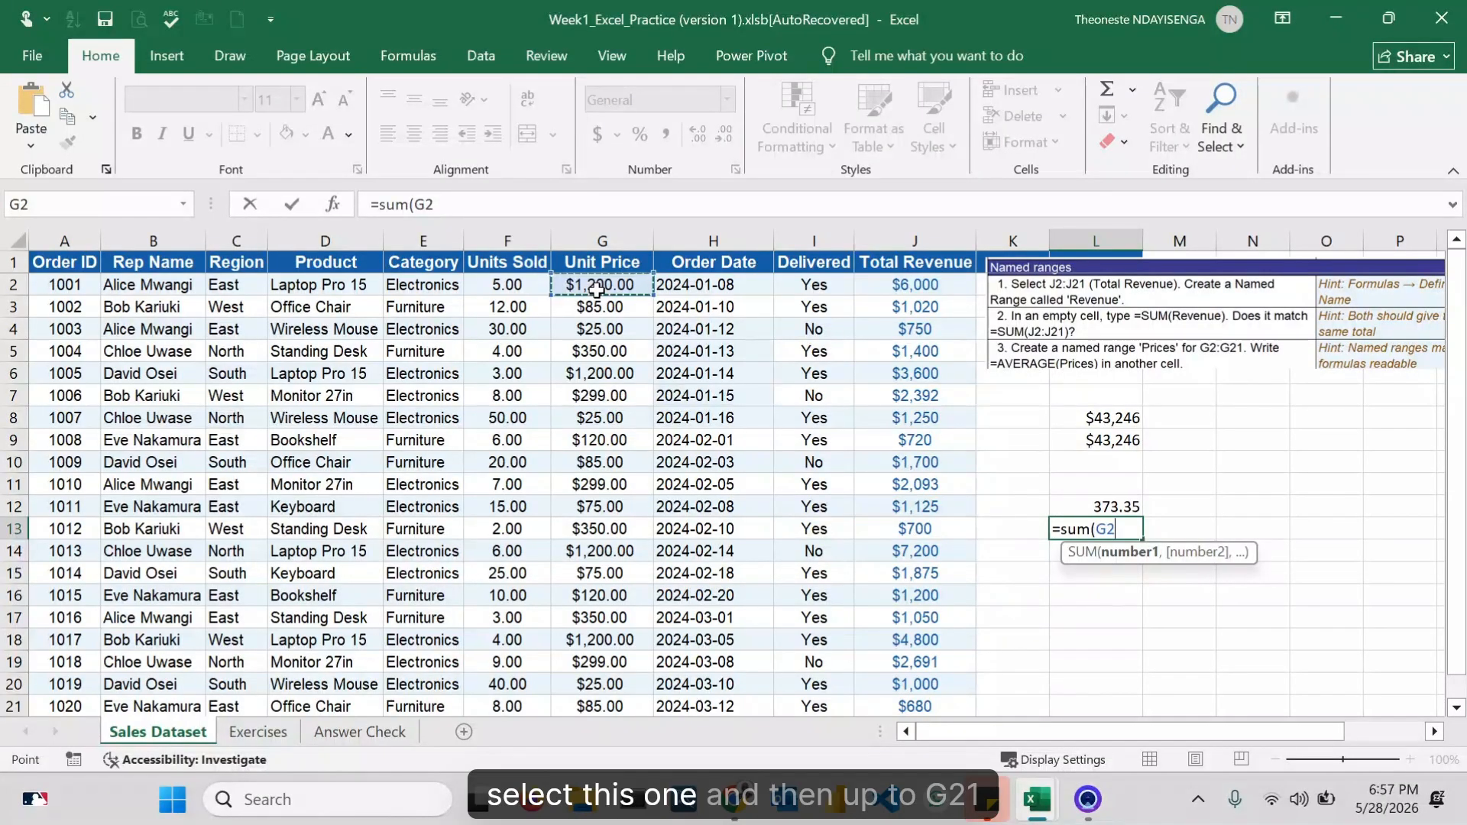
key("F8")
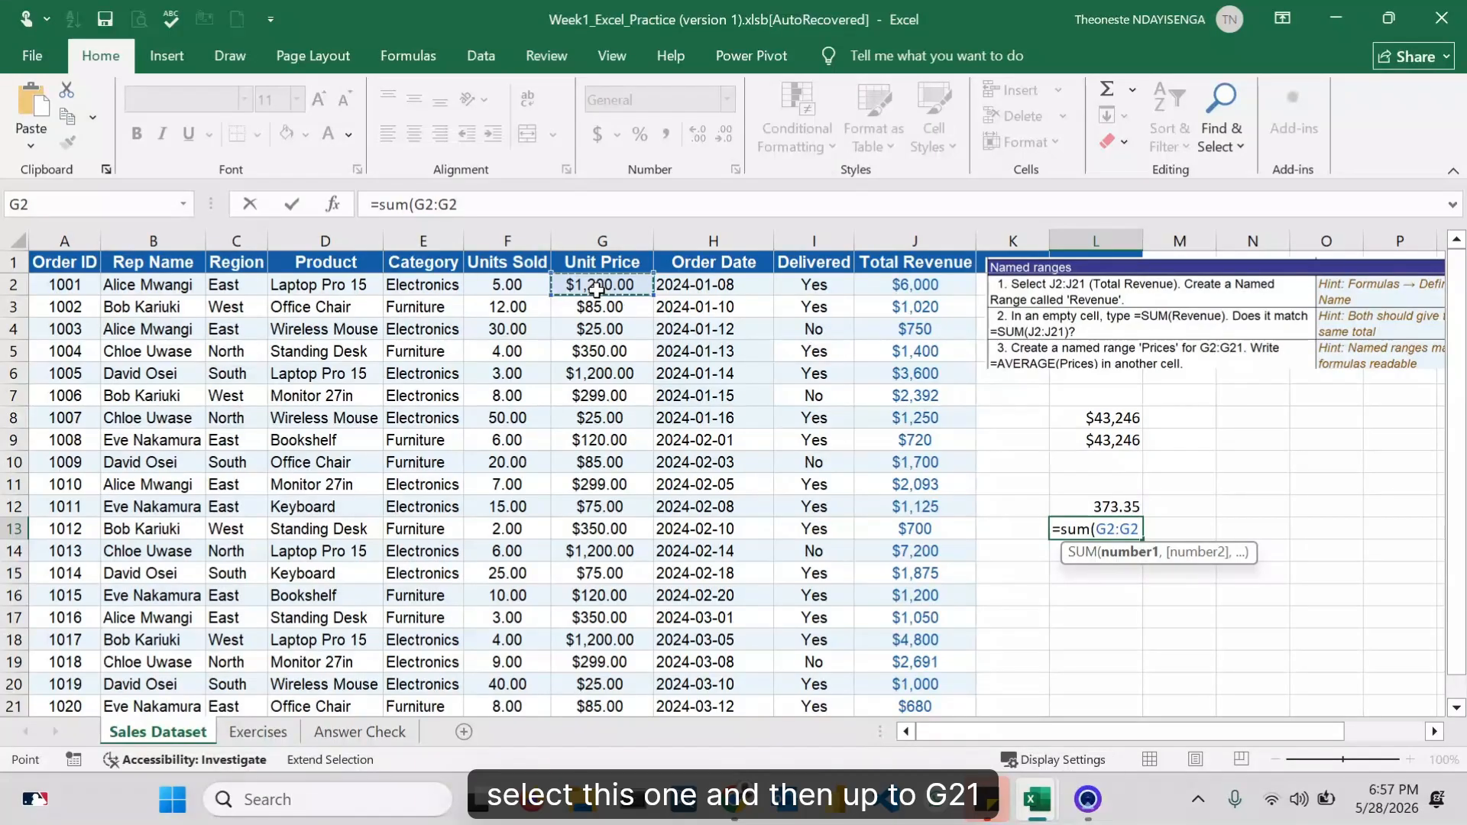
key("ctrl+shift+Down")
type(")")
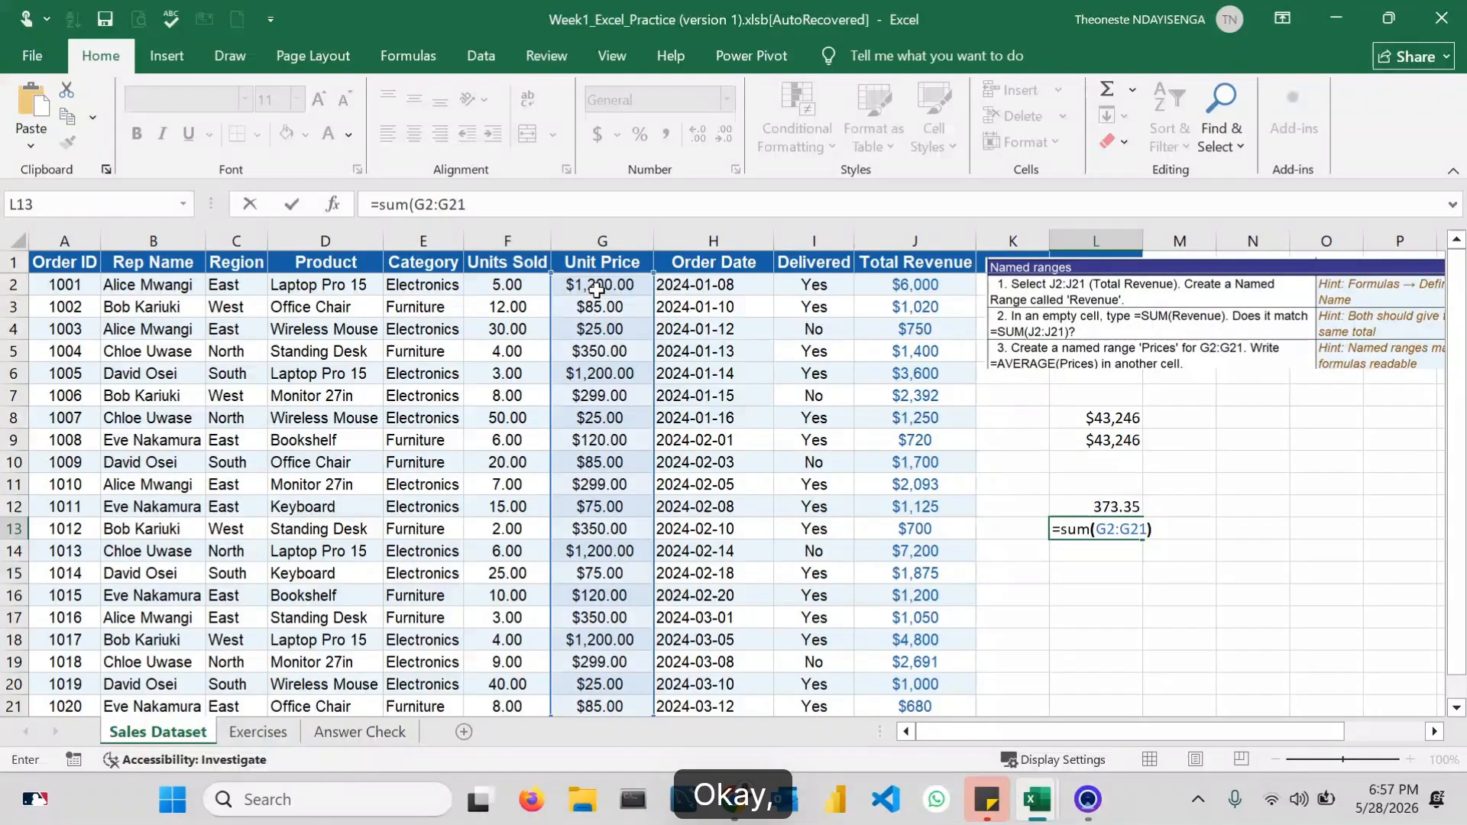
key("Return")
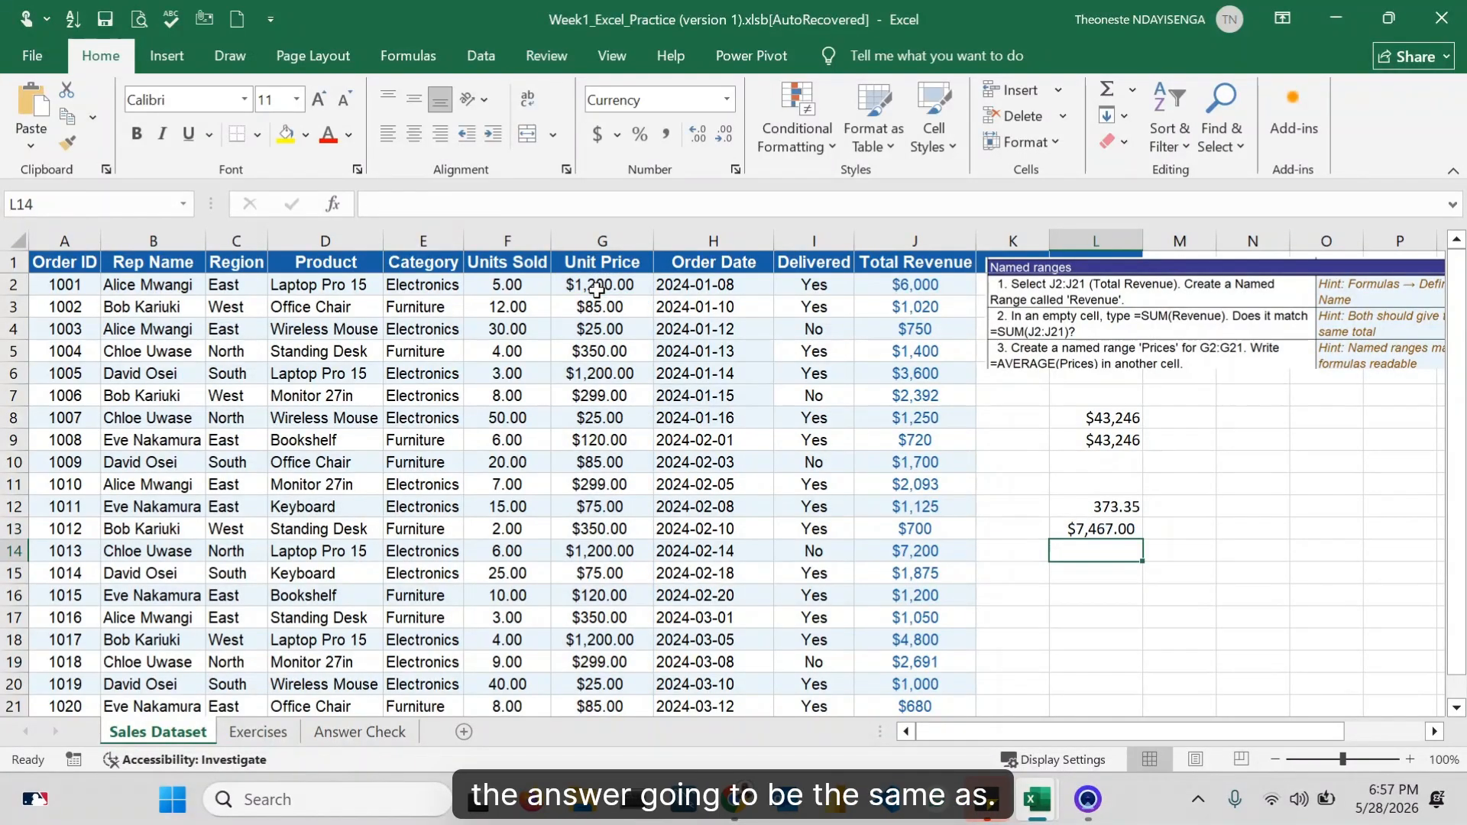
Step: Edit the formula in L13 to use the AVERAGE function instead, making it =AVERAGE(G2:G21)
double_click(1108, 529)
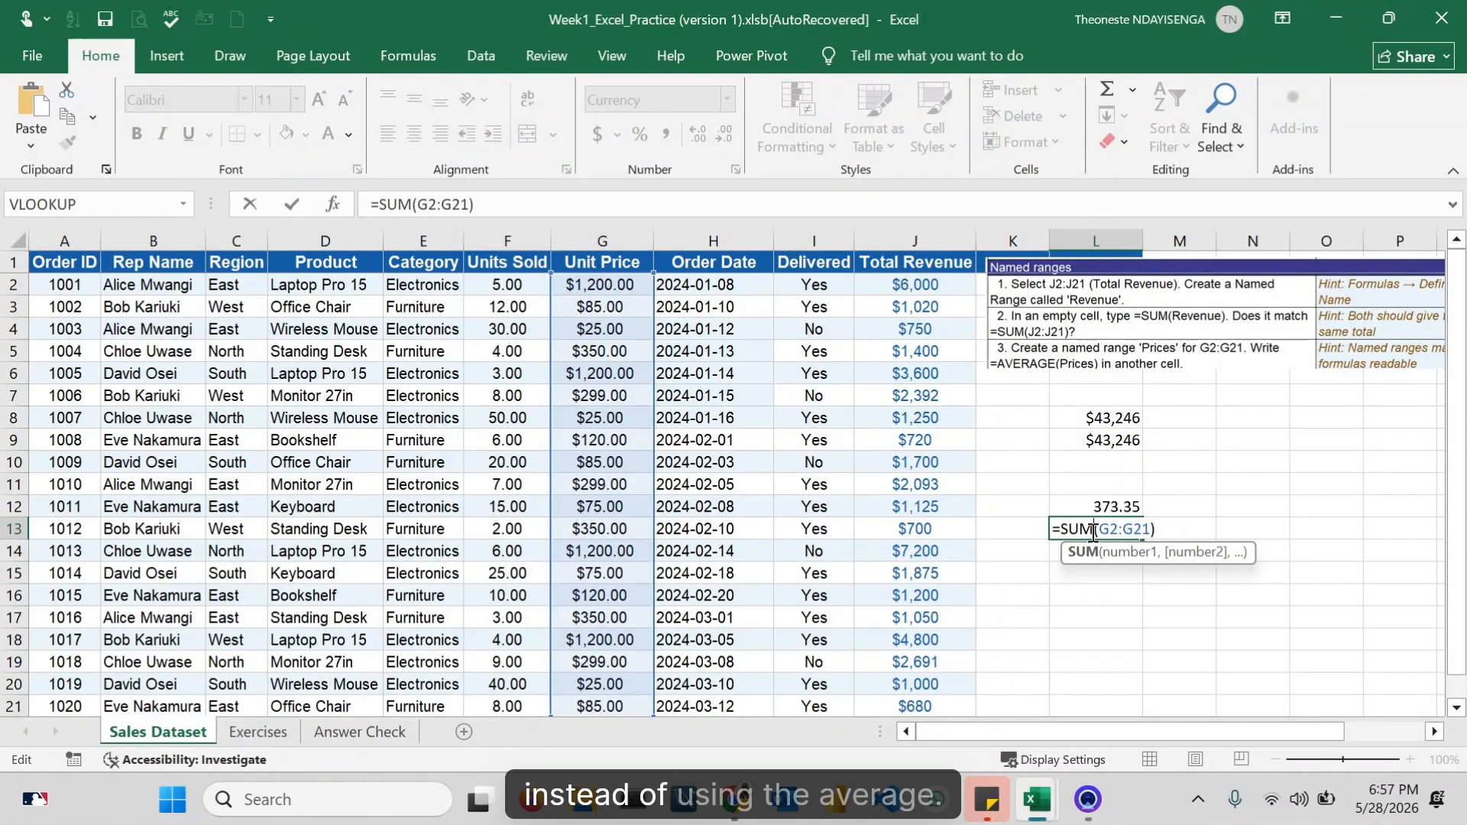
double_click(1092, 529)
type("ave")
type("rage")
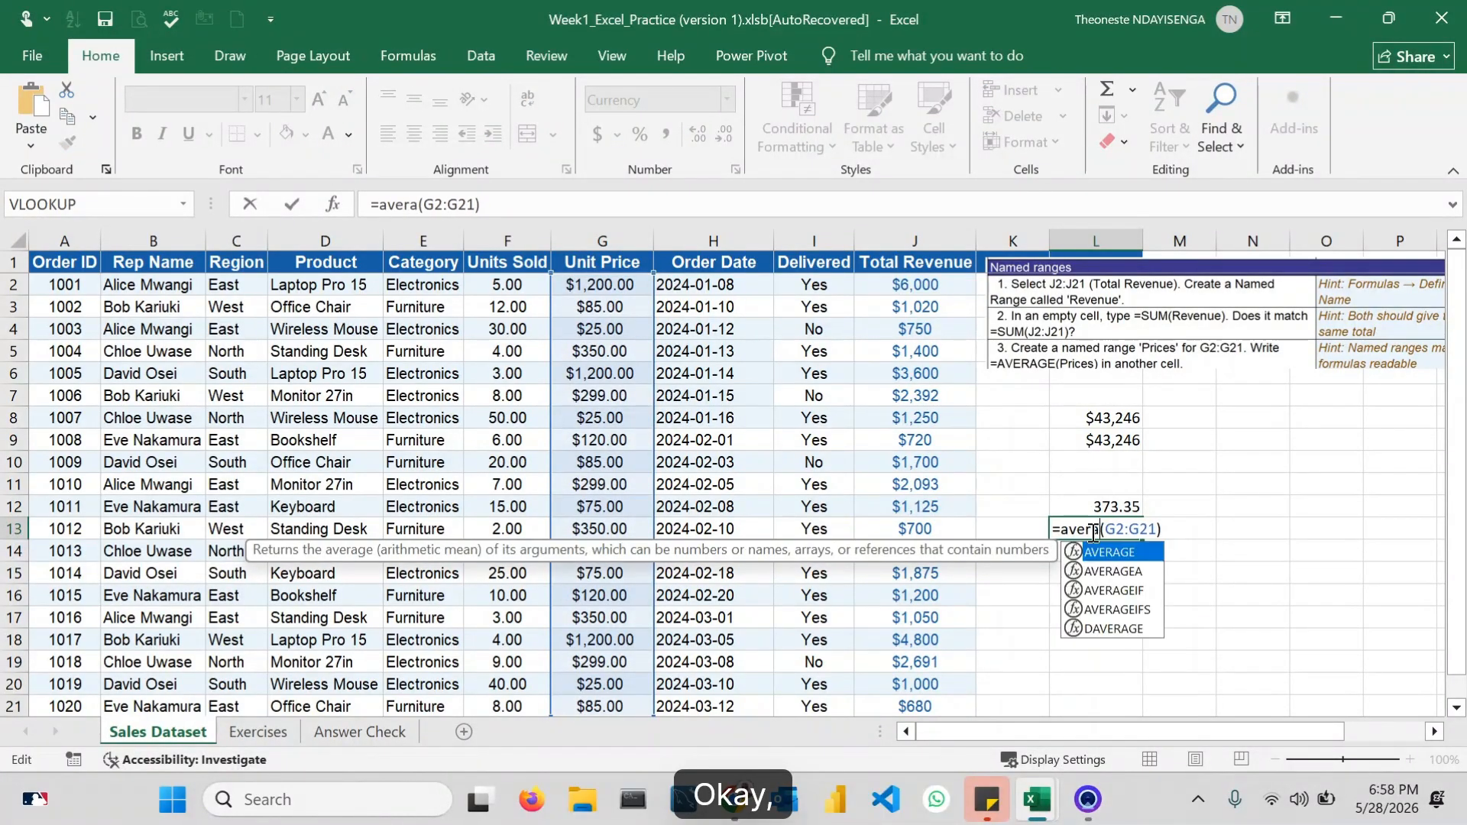
double_click(1116, 553)
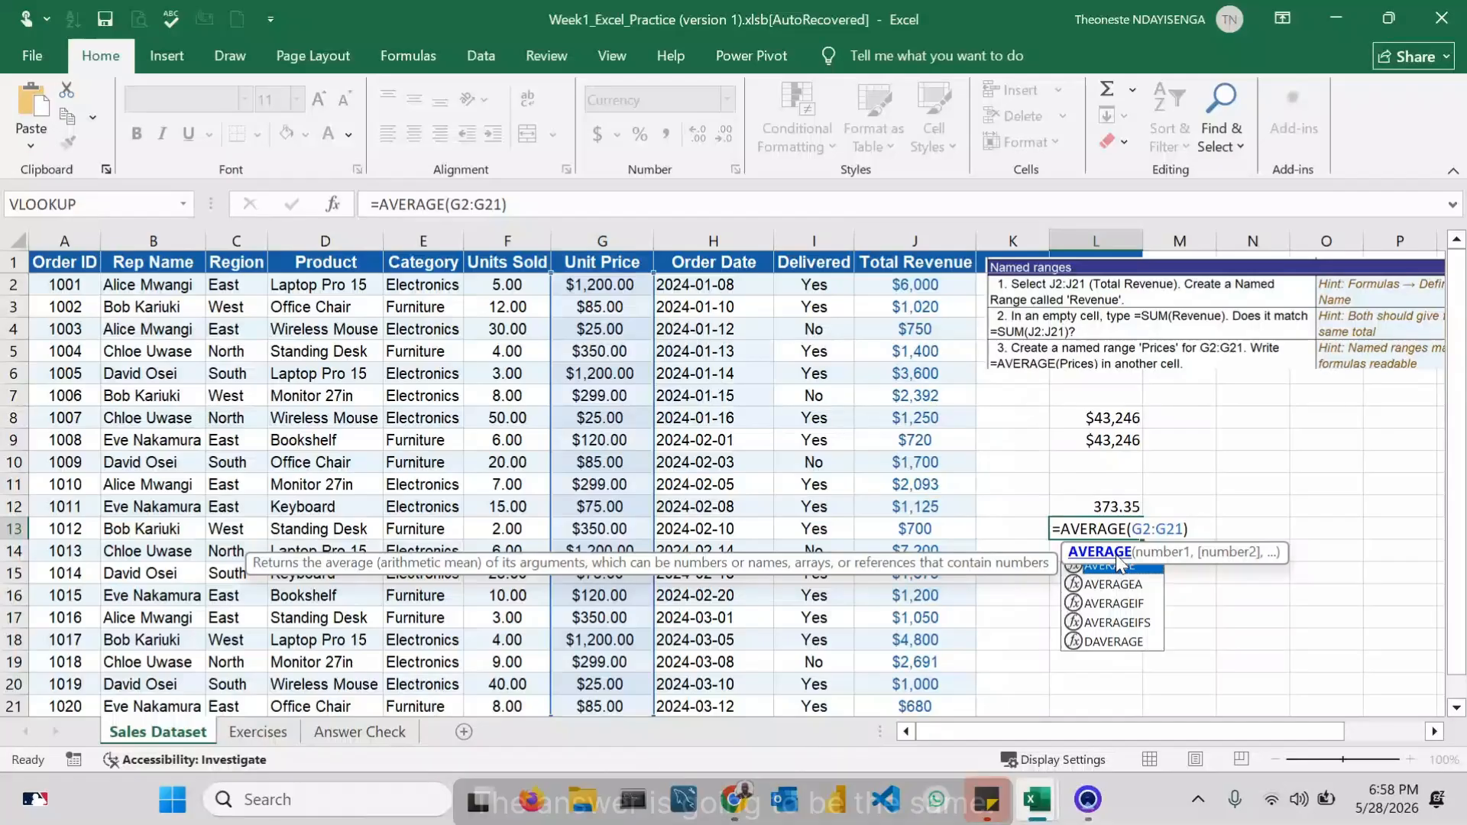
key("Return")
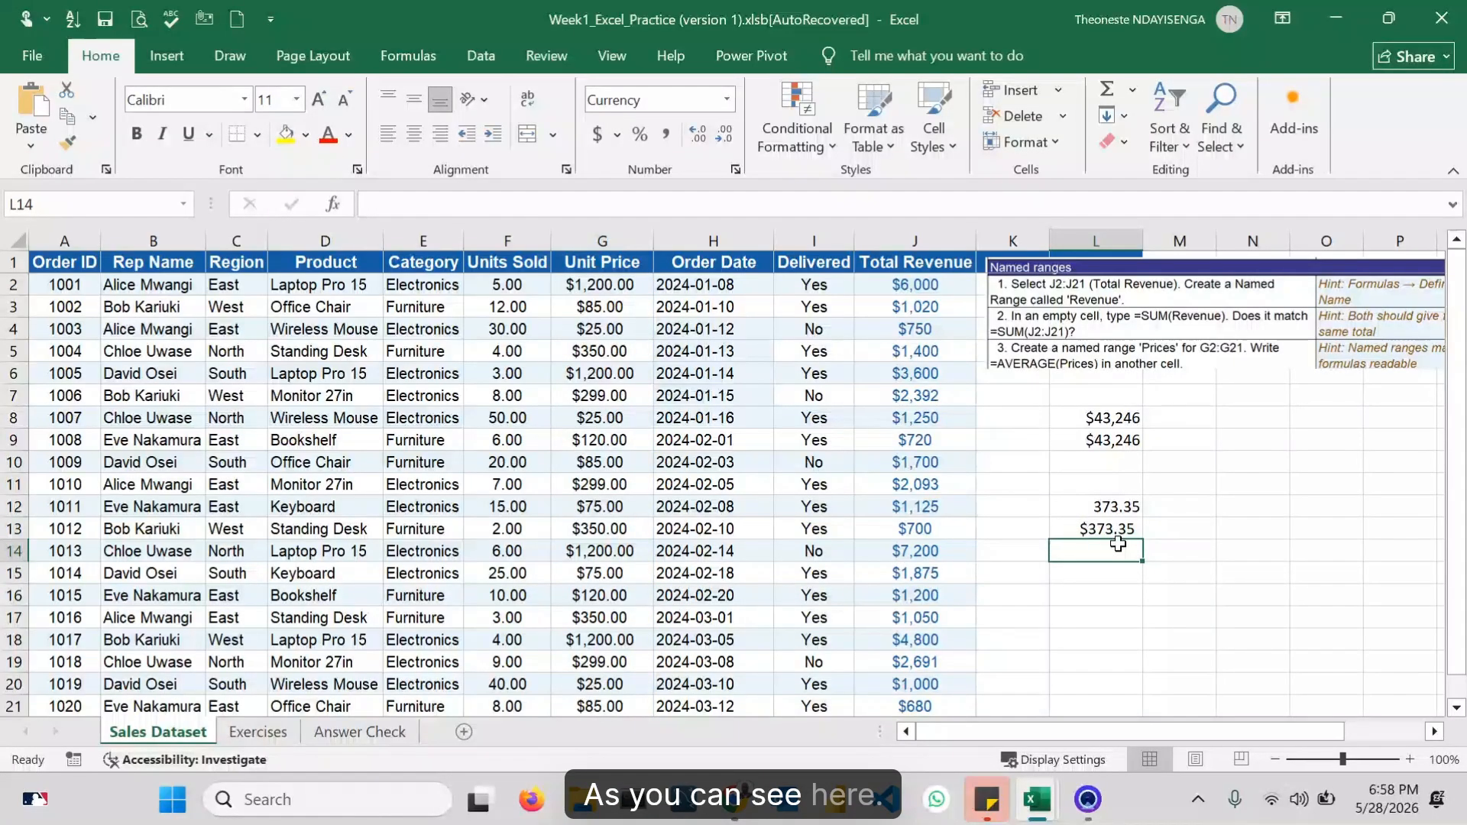
Step: Compare the averages in L12 and L13, then apply the Accounting number format to L12 to show dollars
left_click_drag(1091, 506, 1102, 526)
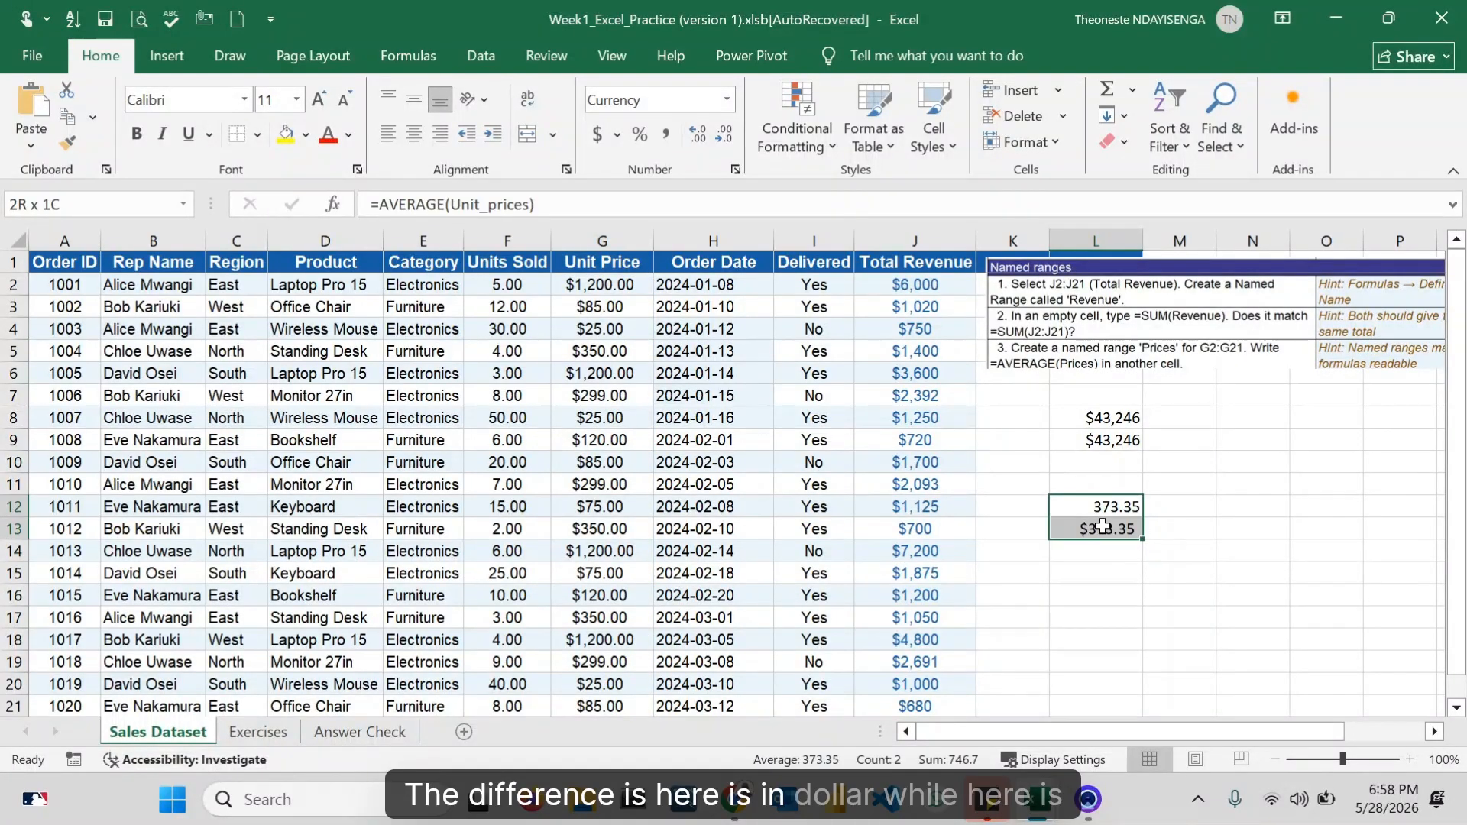
left_click(1103, 527)
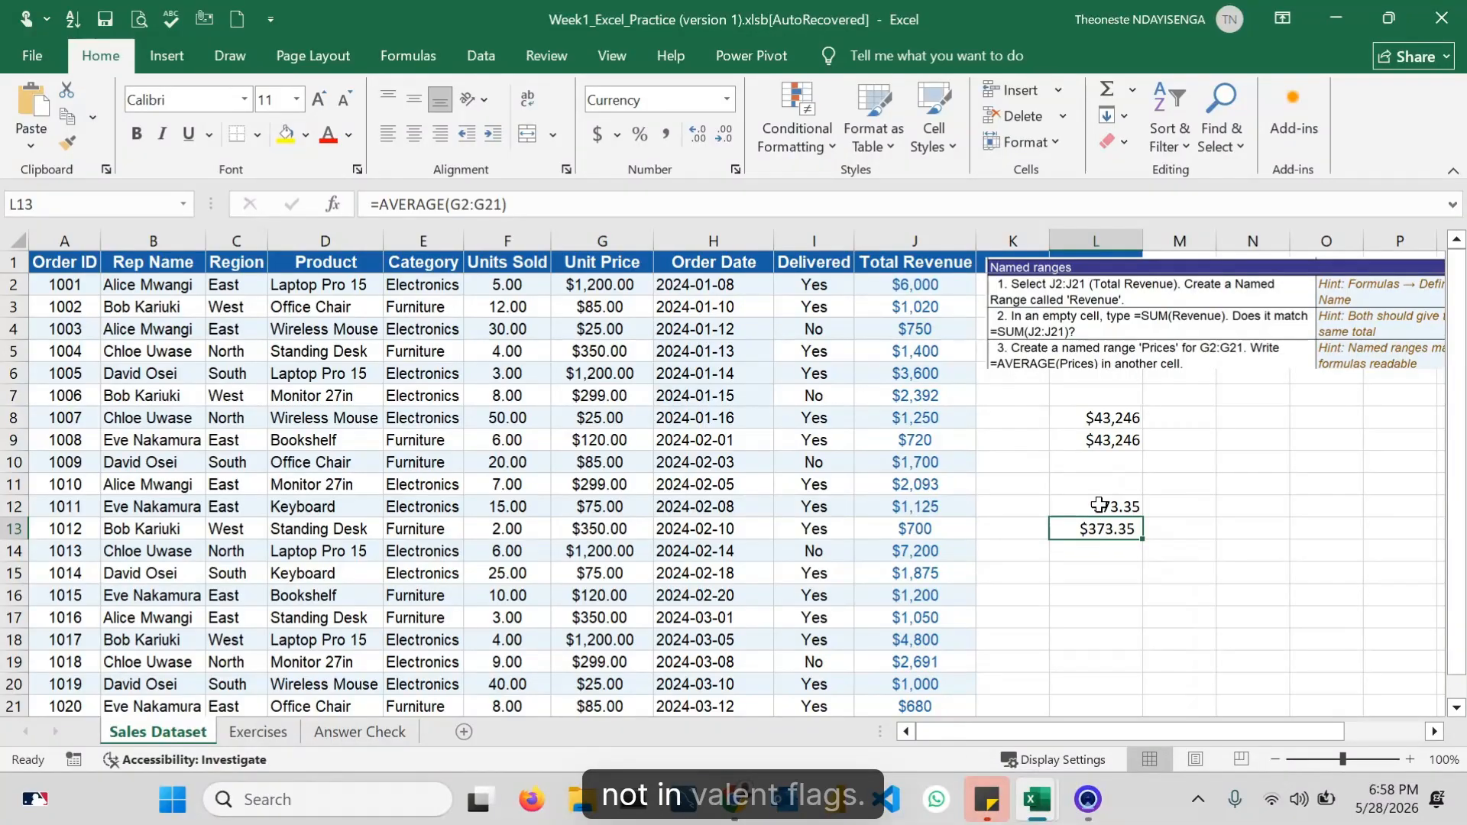
left_click(1098, 504)
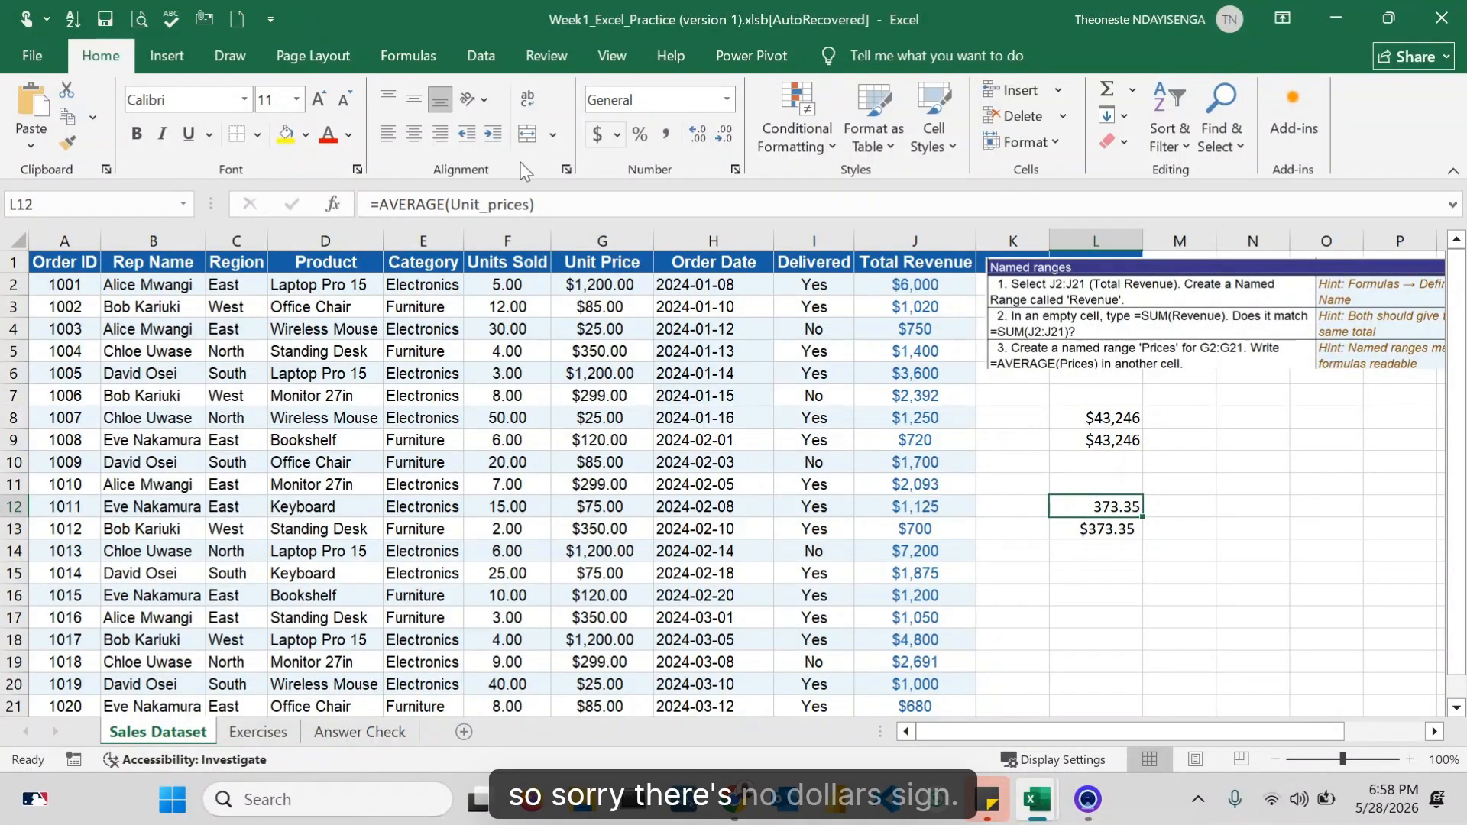
left_click(600, 135)
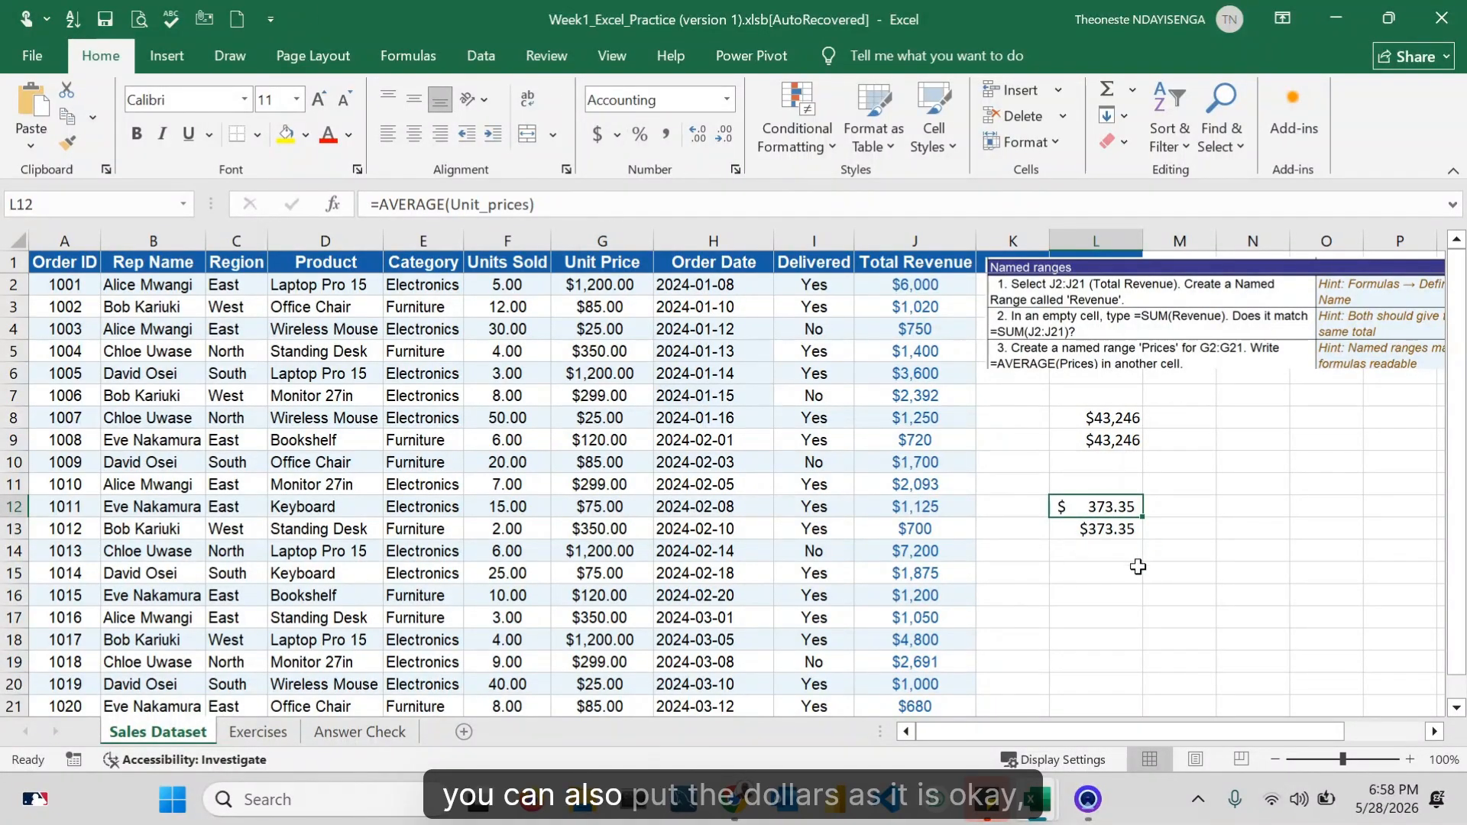
left_click(1117, 554)
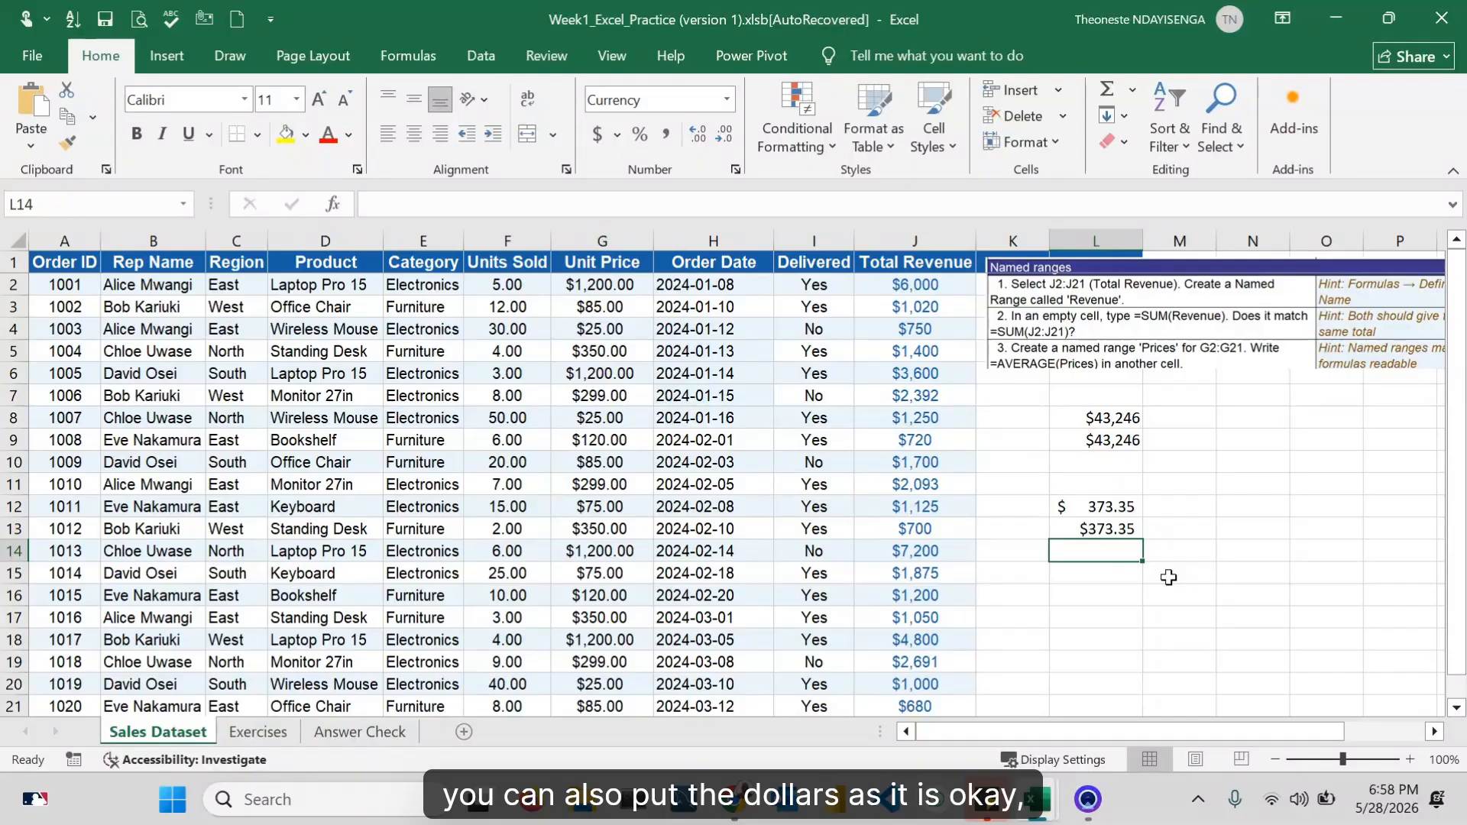